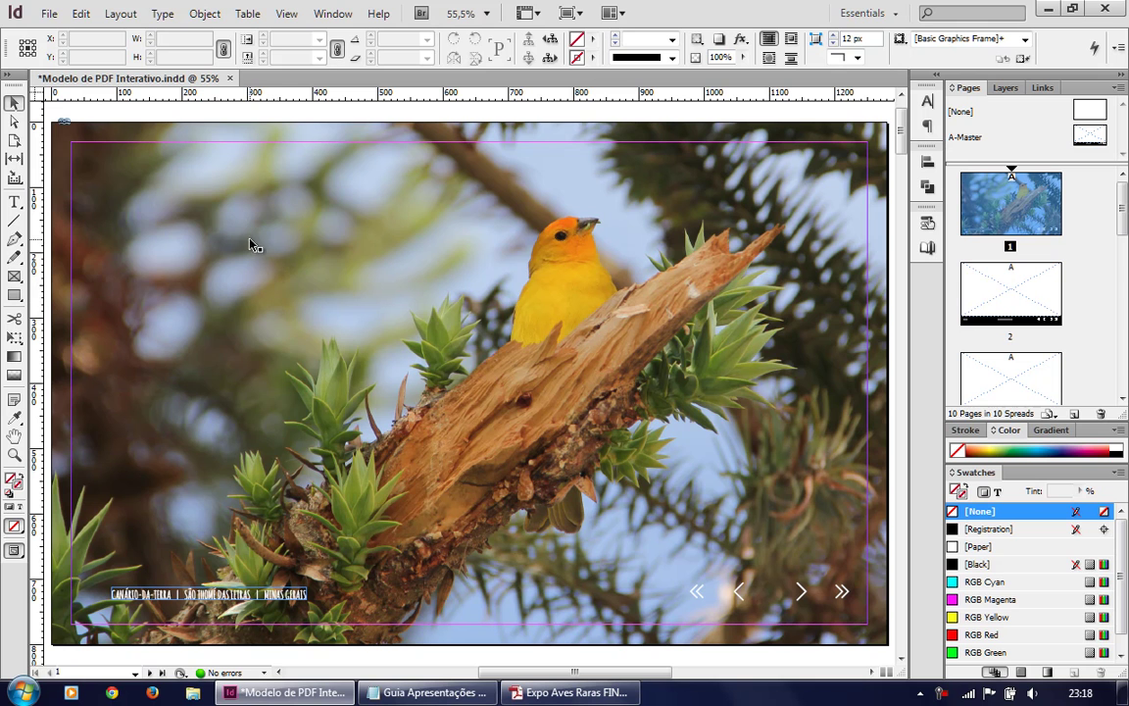
Step: Lock the full-page bird photo on page 1 so it cannot be moved
{"action": "left_click", "coordinate": [230, 224]}
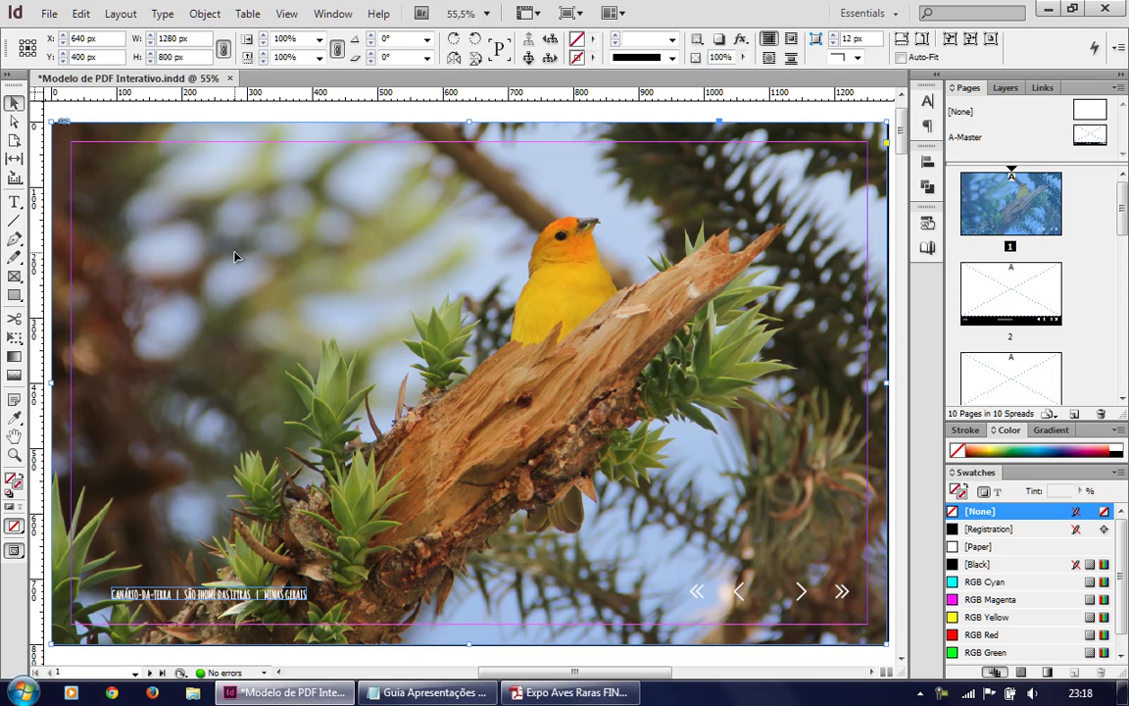
{"action": "right_click", "coordinate": [238, 247]}
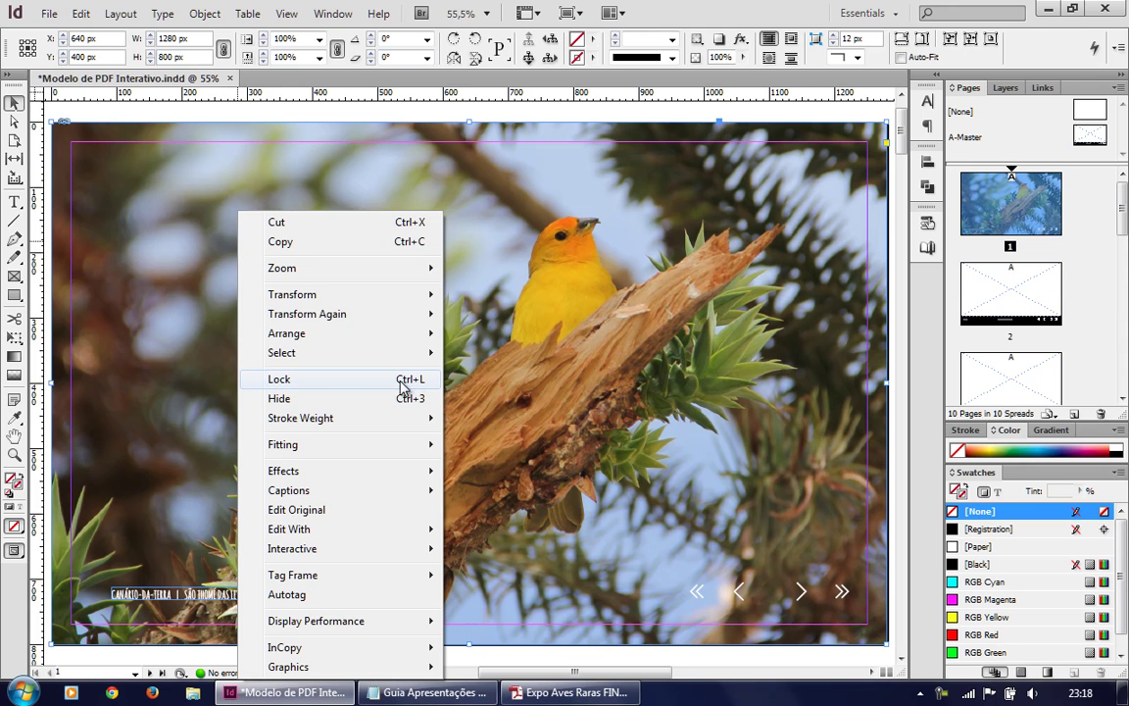
{"action": "left_click", "coordinate": [314, 383]}
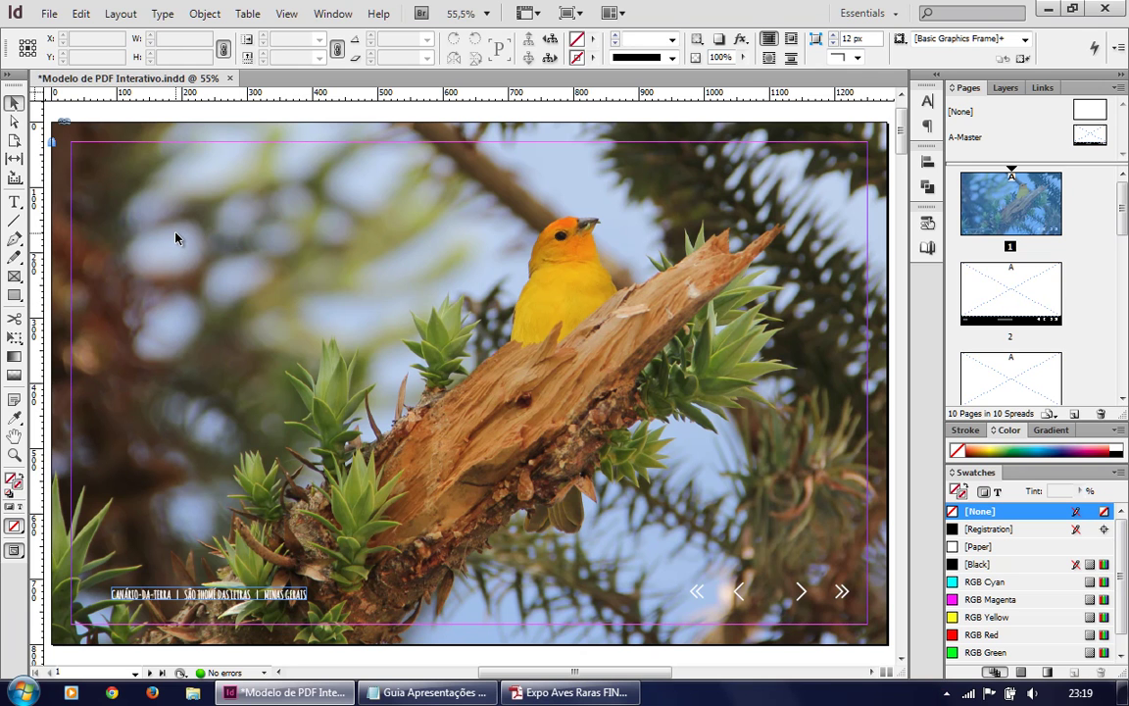
Step: Create a text frame over the blurred background beside the bird and enter EXPOSIÇÃO in capitals
{"action": "left_click", "coordinate": [15, 203]}
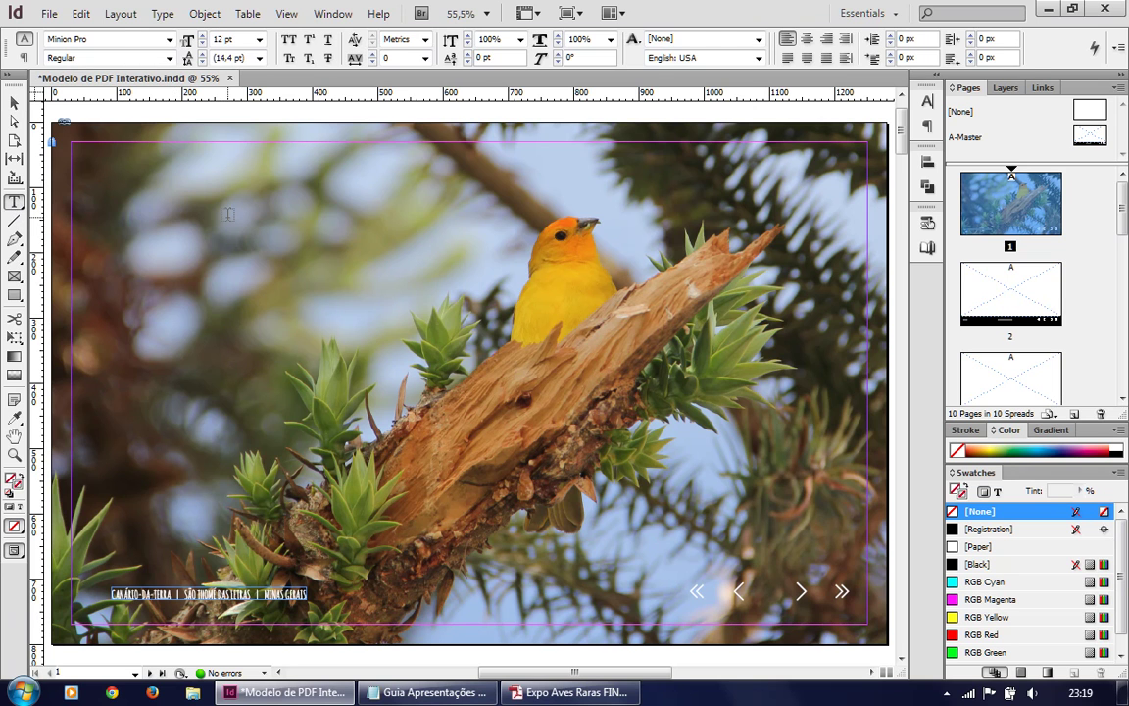
{"action": "left_click_drag", "start_coordinate": [126, 183], "coordinate": [295, 318]}
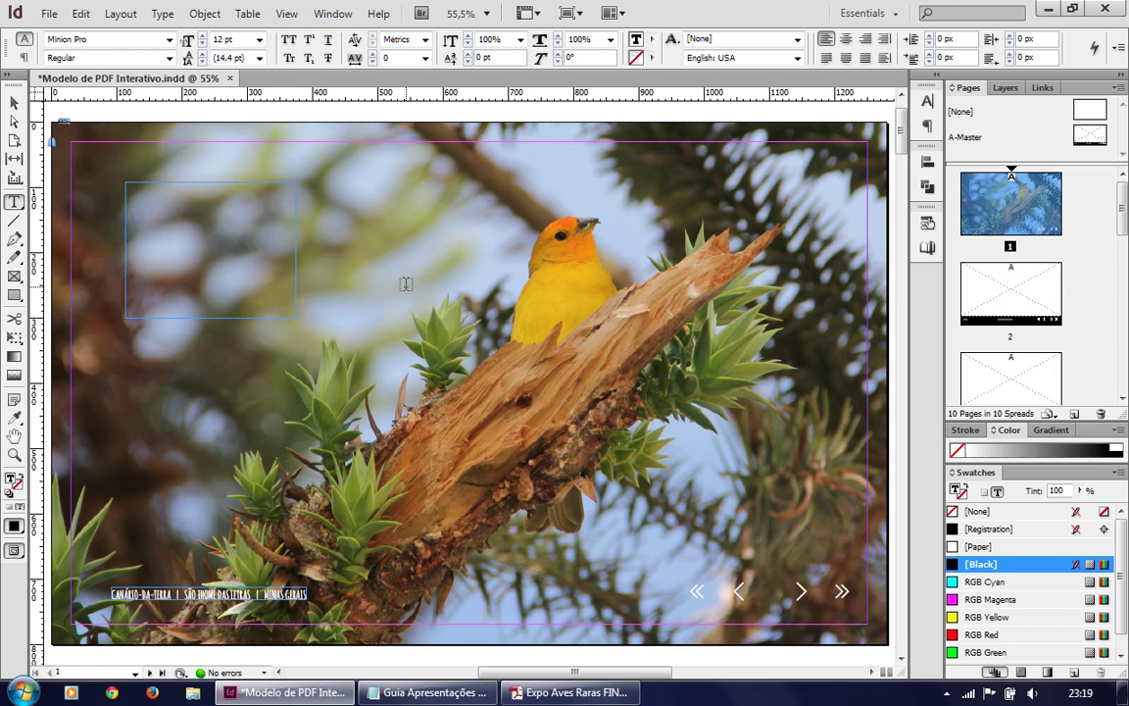
{"action": "key", "text": "Caps_Lock"}
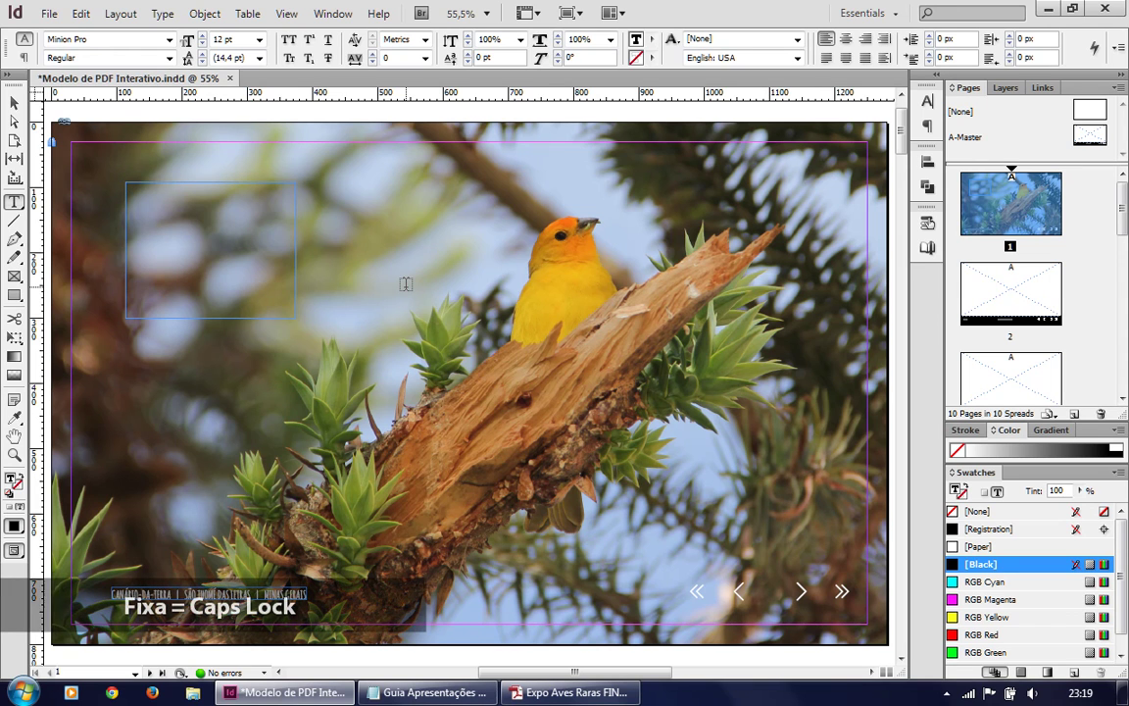
{"action": "type", "text": "EXPOSIÇÃO"}
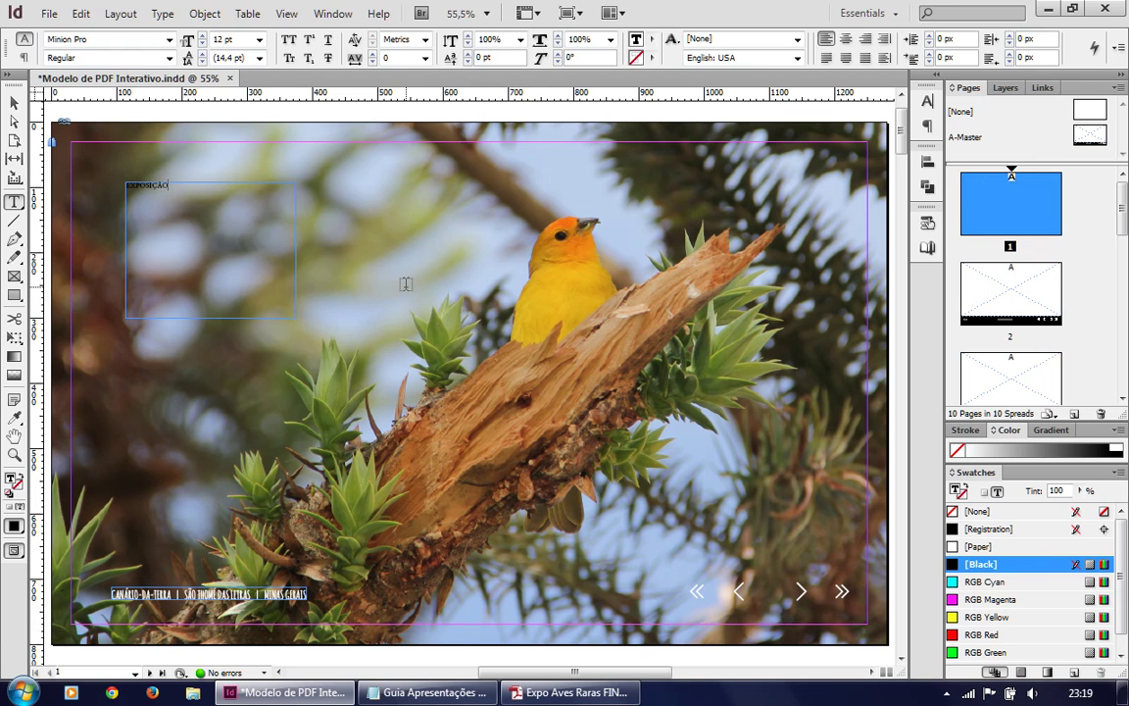
Step: Format the word EXPOSIÇÃO in Amatic SC Bold at 36 pt
{"action": "left_click", "coordinate": [157, 225], "text": "ctrl"}
{"action": "left_click", "coordinate": [499, 333], "text": "ctrl"}
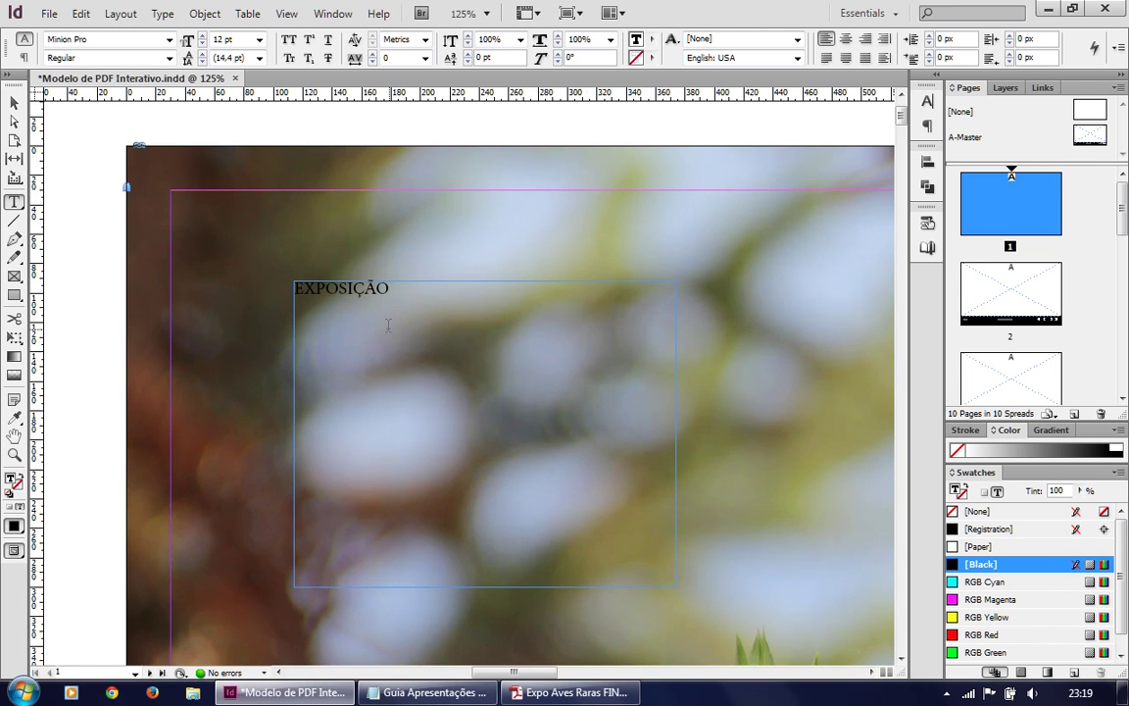
{"action": "left_click", "coordinate": [388, 324]}
{"action": "left_click_drag", "start_coordinate": [397, 289], "coordinate": [292, 288]}
{"action": "left_click", "coordinate": [168, 40]}
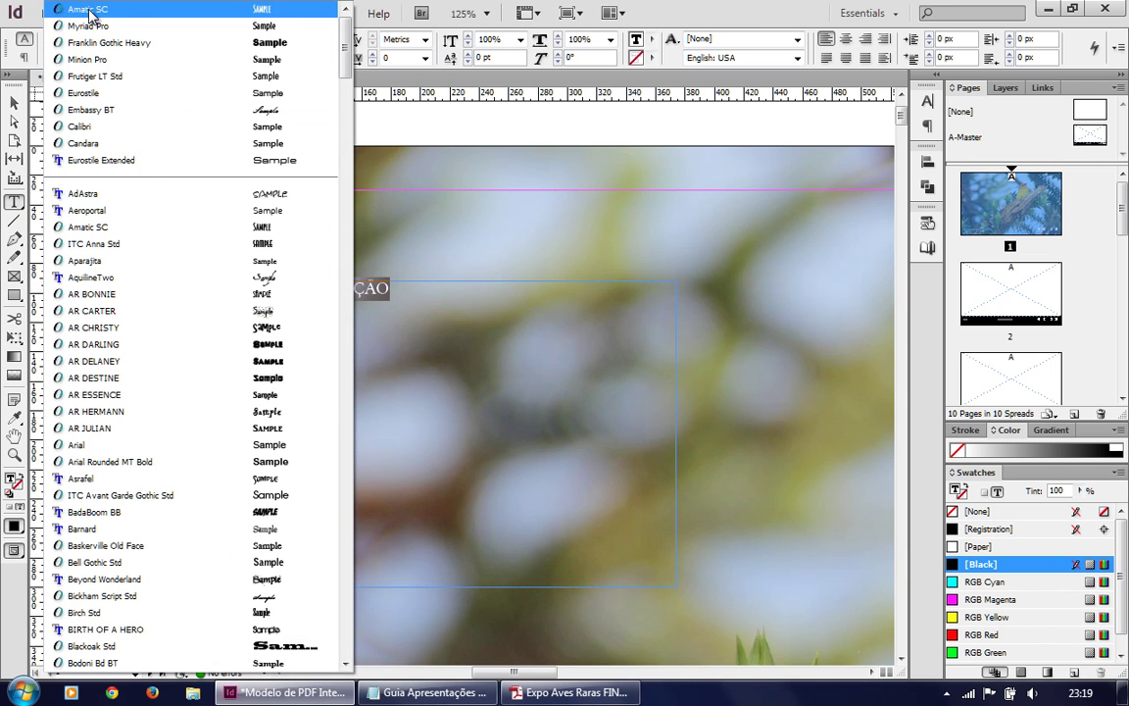
{"action": "left_click", "coordinate": [88, 9]}
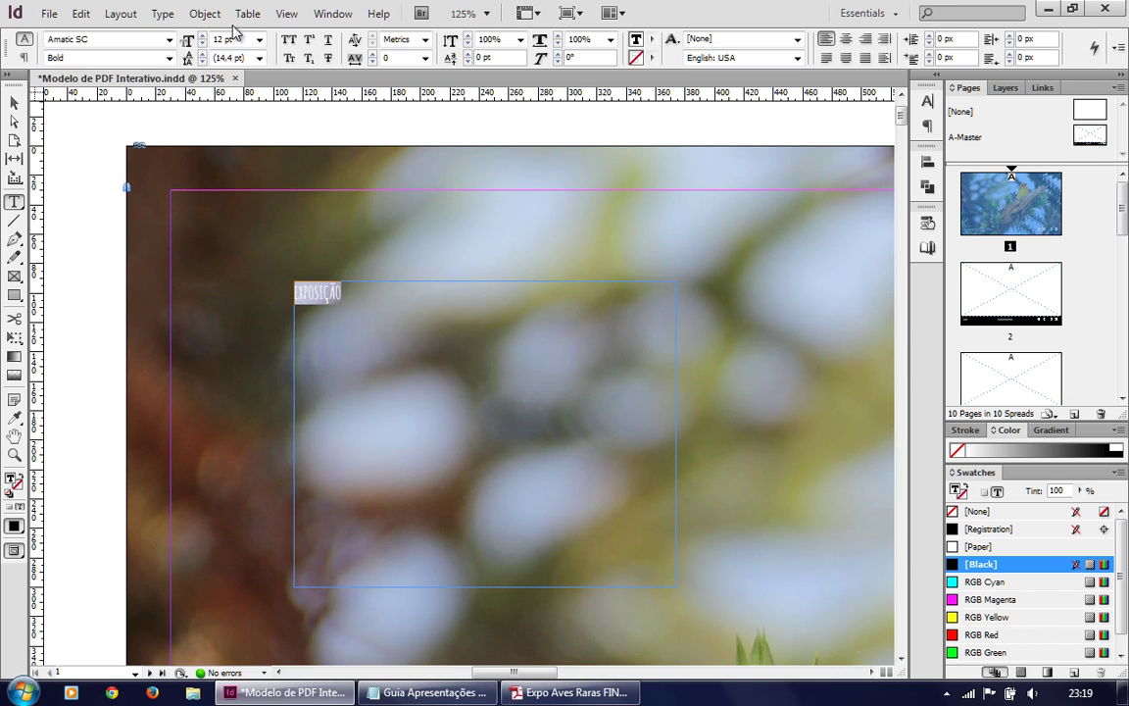
{"action": "left_click", "coordinate": [260, 39]}
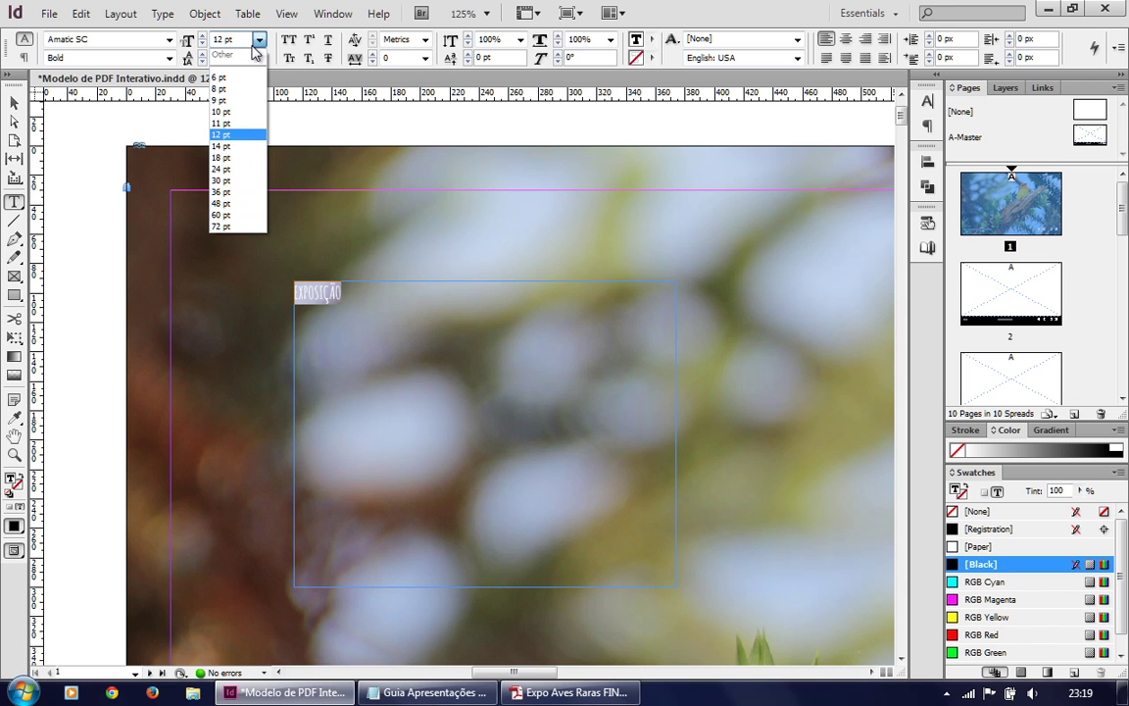
{"action": "left_click", "coordinate": [227, 218]}
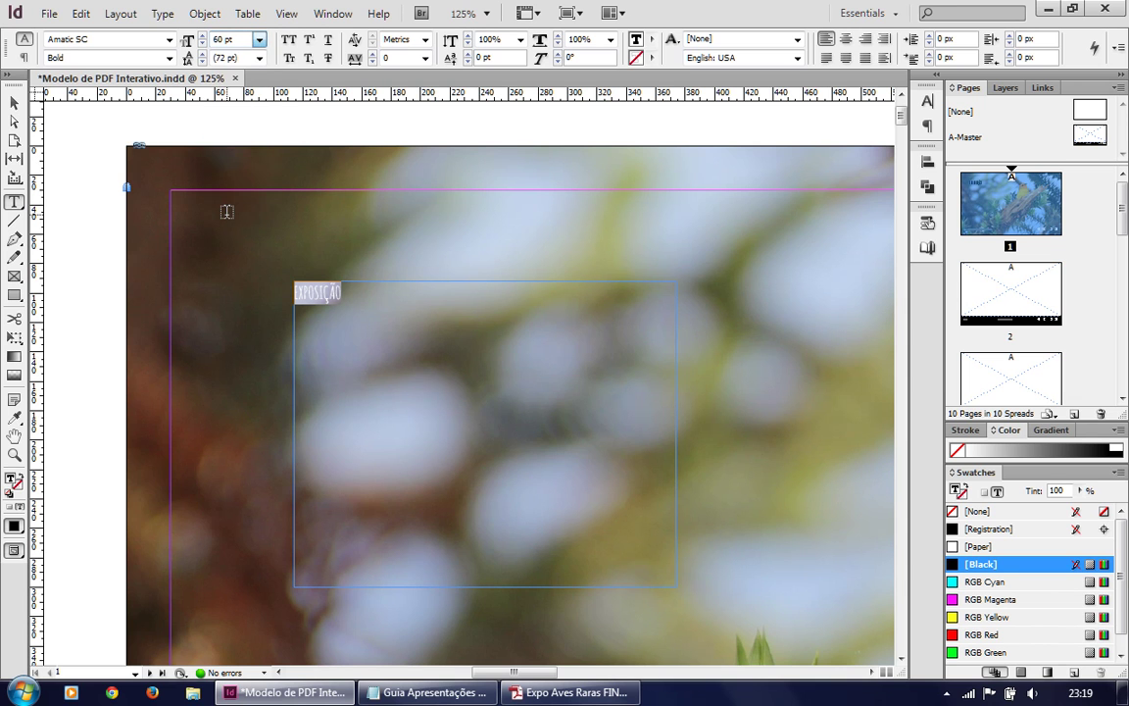
{"action": "left_click", "coordinate": [260, 39]}
{"action": "left_click", "coordinate": [227, 177]}
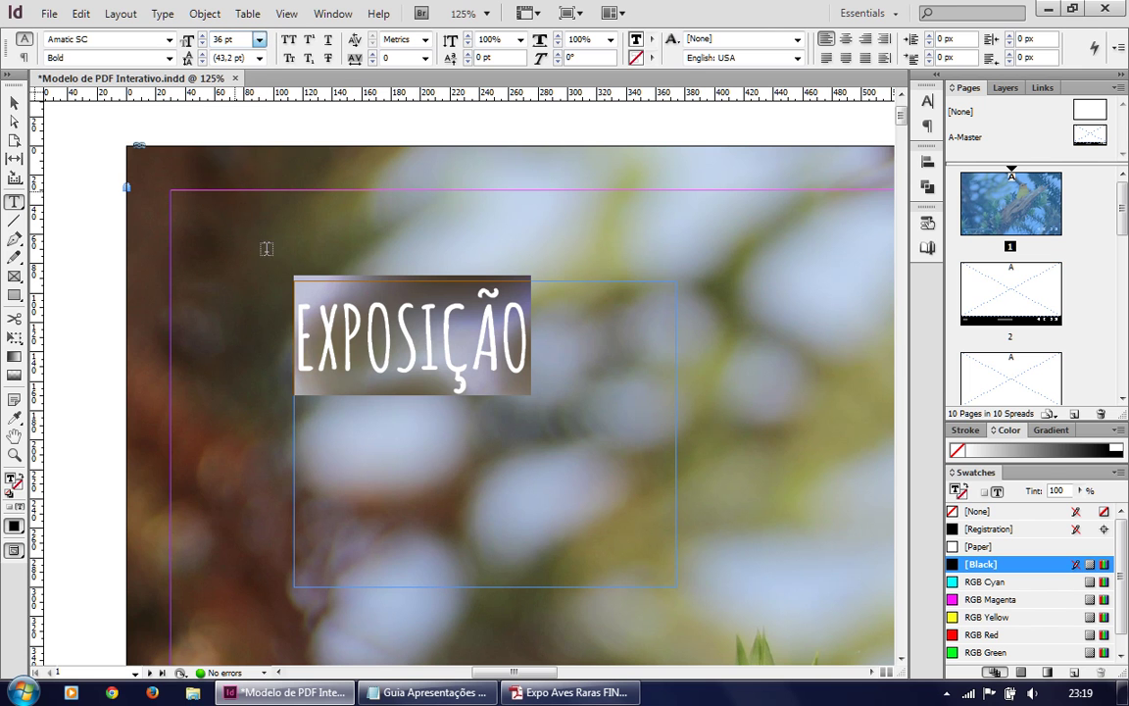
Step: Add the words AVES and RARAS on two separate lines below EXPOSIÇÃO in the text frame
{"action": "left_click", "coordinate": [516, 400]}
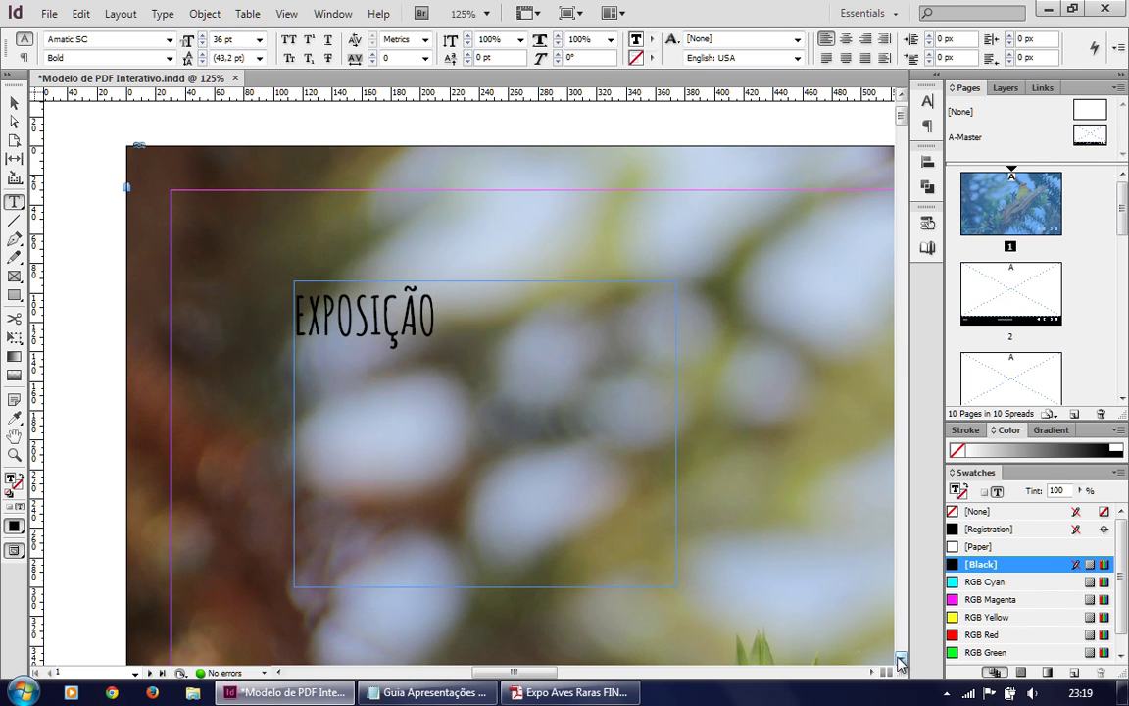
{"action": "scroll", "coordinate": [900, 660], "scroll_direction": "down", "scroll_amount": 2}
{"action": "scroll", "coordinate": [790, 605], "scroll_direction": "right", "scroll_amount": 1}
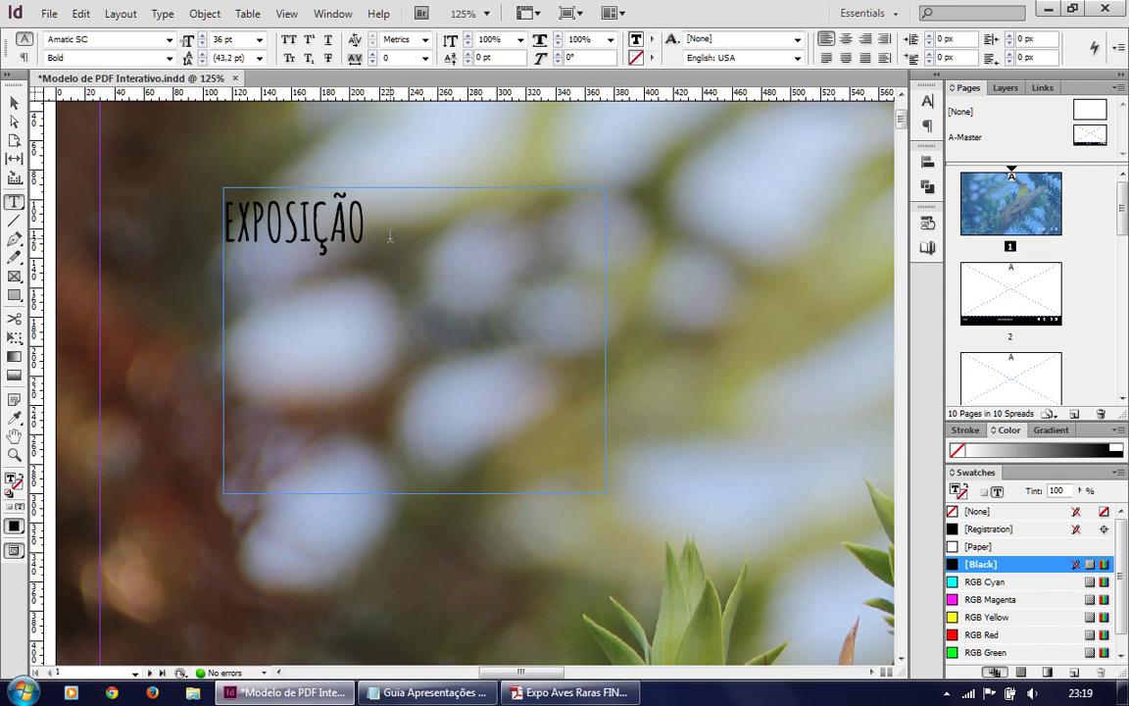
{"action": "type", "text": "AVES"}
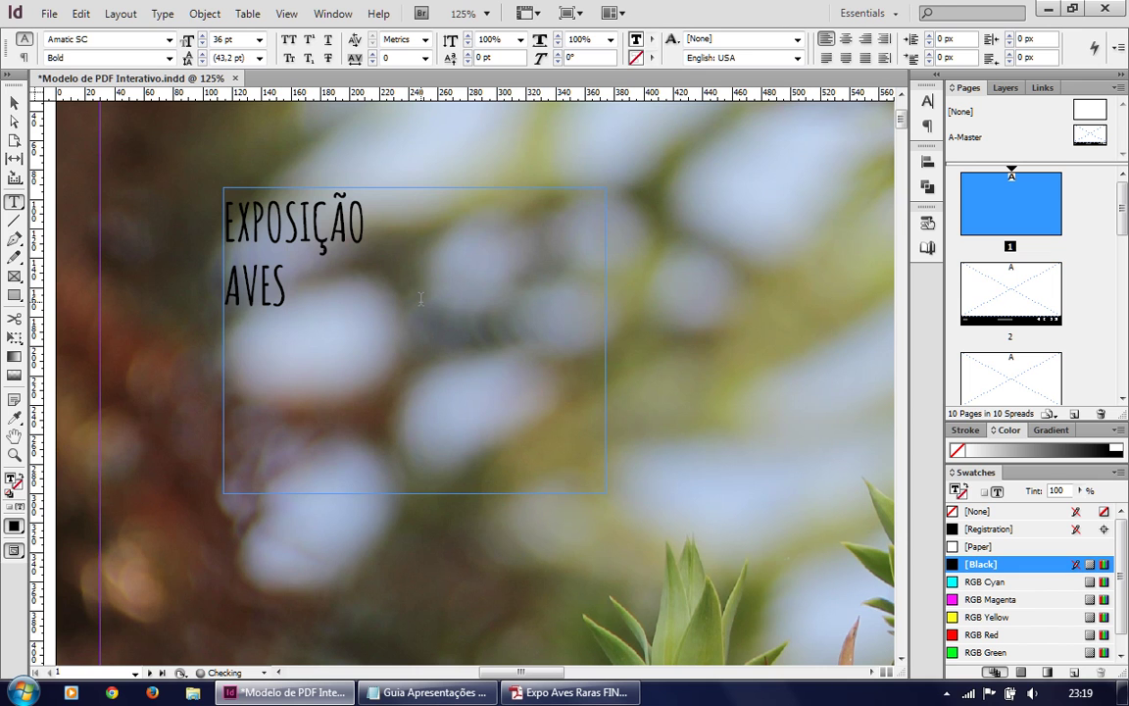
{"action": "key", "text": "Return"}
{"action": "type", "text": "RARAS"}
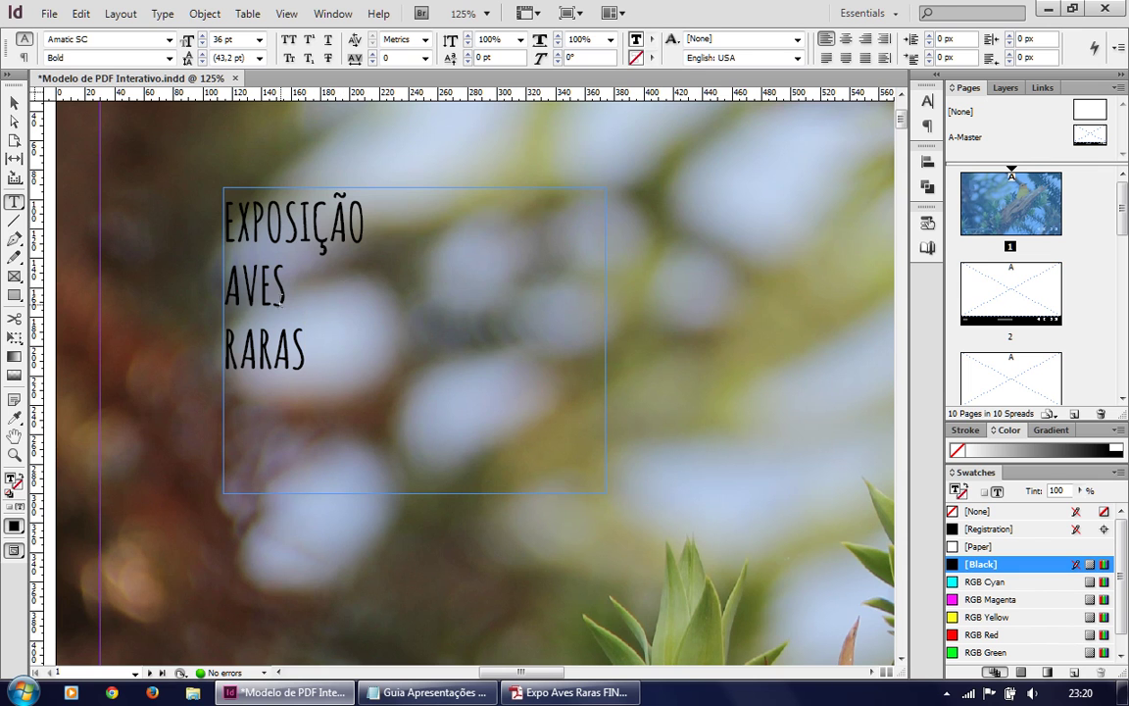
Step: Enlarge the word AVES to 80 pt so it matches the width of EXPOSIÇÃO
{"action": "left_click_drag", "start_coordinate": [289, 282], "coordinate": [216, 288]}
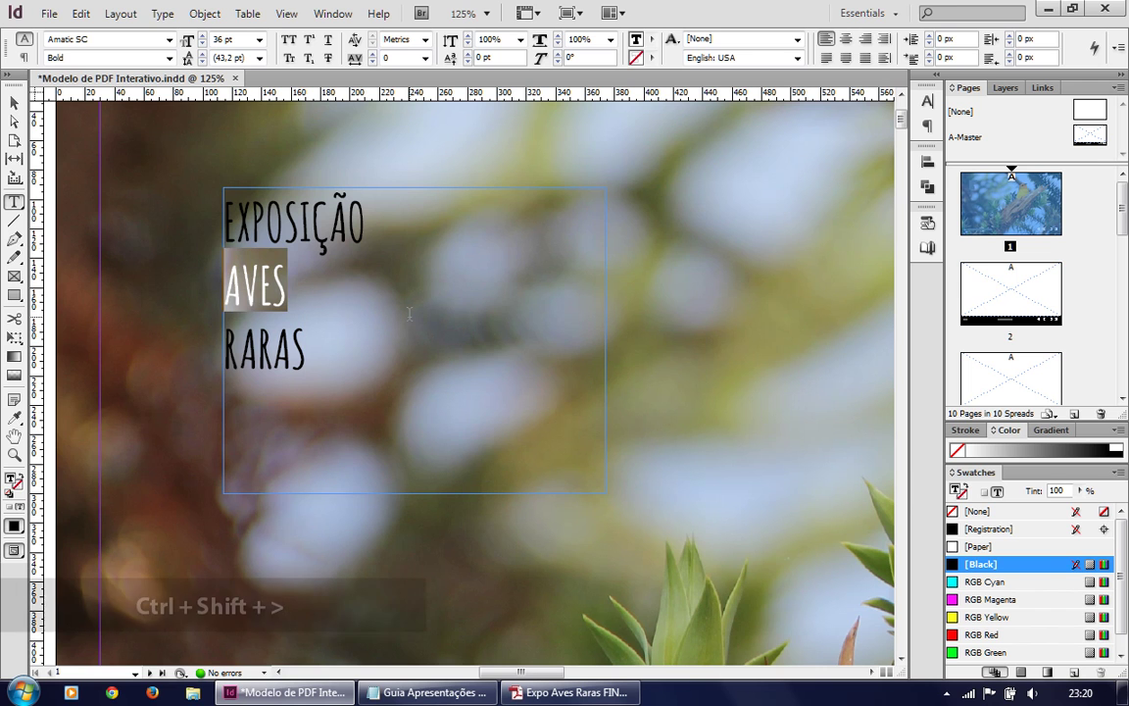
{"action": "key", "text": "ctrl+shift+greater"}
{"action": "key", "text": "ctrl+shift+greater"}
{"action": "key", "text": "ctrl+shift+greater"}
{"action": "key", "text": "ctrl+shift+greater"}
{"action": "key", "text": "ctrl+shift+greater"}
{"action": "key", "text": "ctrl+shift+greater"}
{"action": "key", "text": "ctrl+shift+greater"}
{"action": "key", "text": "ctrl+shift+greater"}
{"action": "key", "text": "ctrl+shift+greater"}
{"action": "key", "text": "ctrl+shift+greater"}
{"action": "key", "text": "ctrl+shift+greater"}
{"action": "key", "text": "ctrl+shift+greater"}
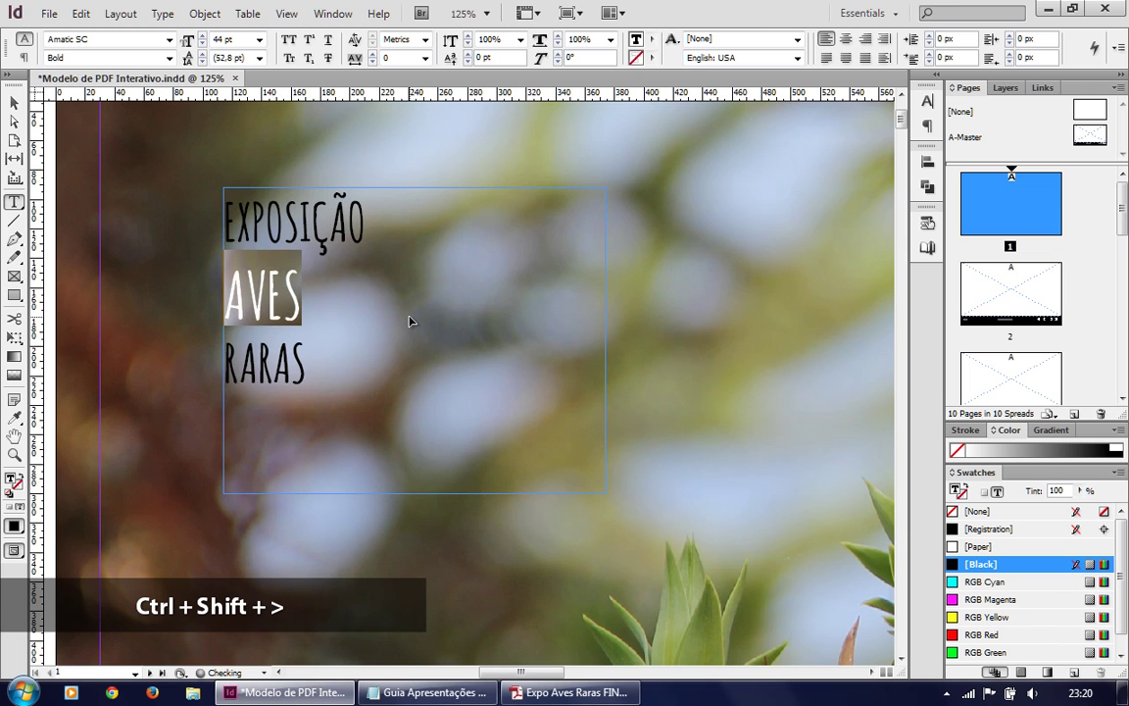
{"action": "key", "text": "ctrl+shift+greater"}
{"action": "key", "text": "ctrl+shift+greater"}
{"action": "key", "text": "ctrl+shift+greater"}
{"action": "key", "text": "ctrl+shift+greater"}
{"action": "key", "text": "ctrl+shift+greater"}
{"action": "key", "text": "ctrl+shift+greater"}
{"action": "key", "text": "ctrl+shift+greater"}
{"action": "key", "text": "ctrl+shift+greater"}
{"action": "key", "text": "ctrl+shift+greater"}
{"action": "key", "text": "ctrl+shift+greater"}
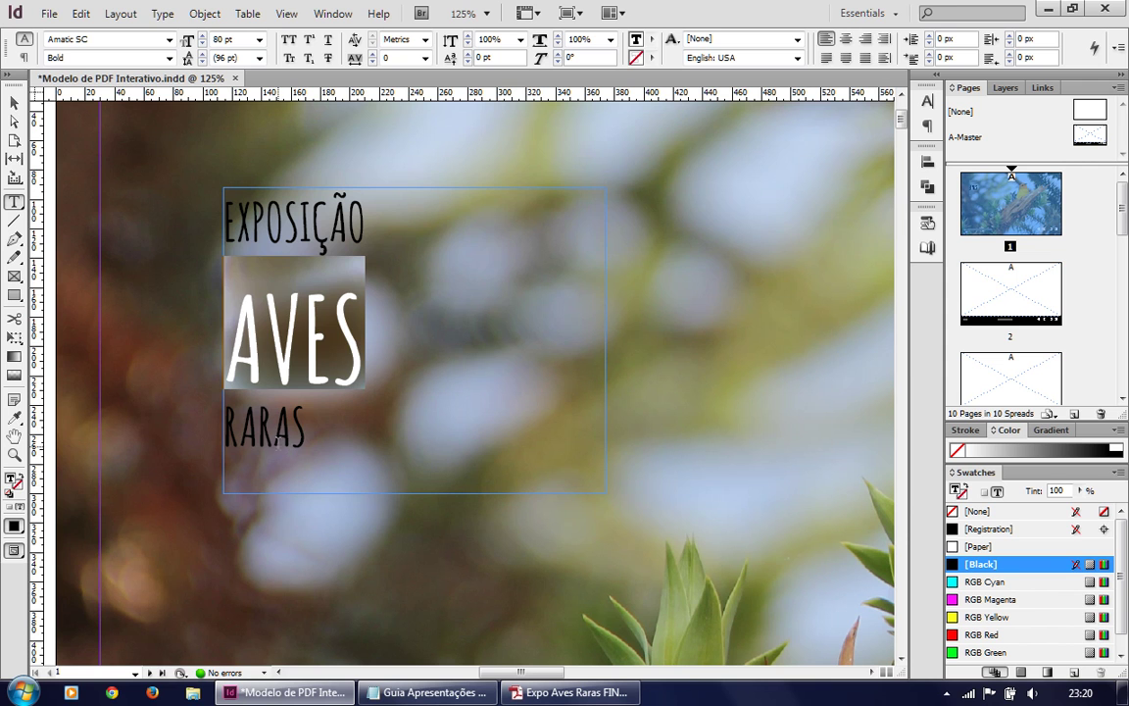
Step: Enlarge the word RARAS to 60 pt so it matches the width of AVES
{"action": "left_click", "coordinate": [248, 397]}
{"action": "left_click_drag", "start_coordinate": [333, 399], "coordinate": [187, 428]}
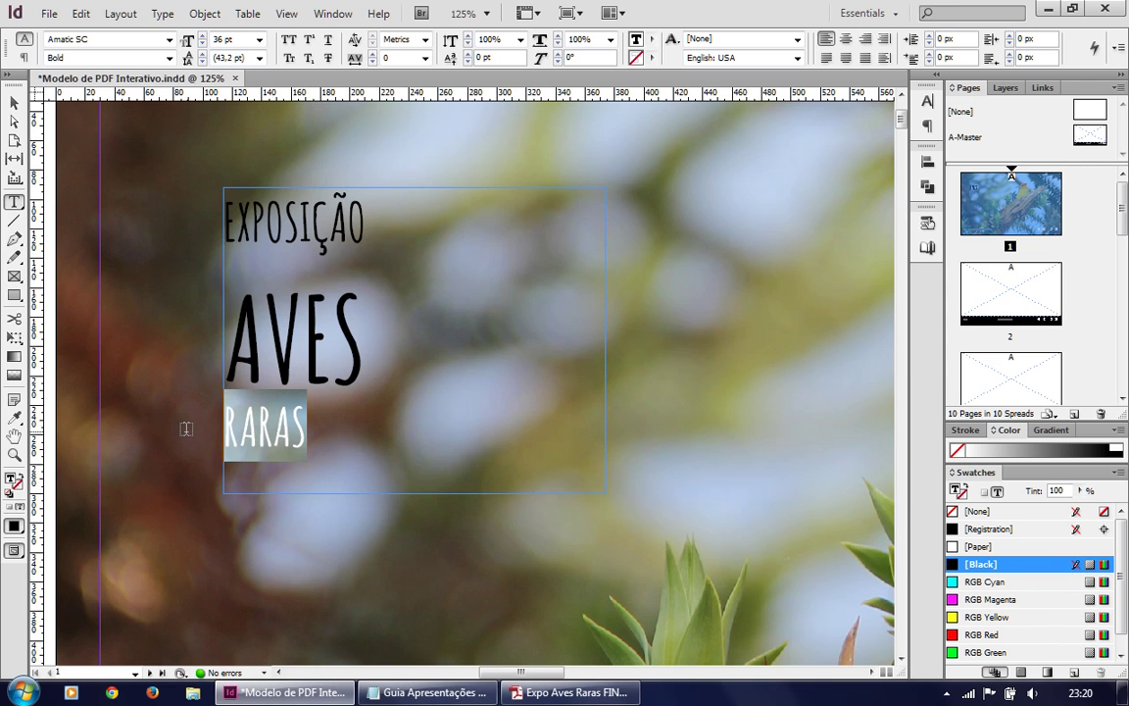
{"action": "key", "text": "ctrl+shift+period"}
{"action": "key", "text": "ctrl+shift+period"}
{"action": "key", "text": "ctrl+shift+period"}
{"action": "key", "text": "ctrl+shift+period"}
{"action": "key", "text": "ctrl+shift+period"}
{"action": "key", "text": "ctrl+shift+period"}
{"action": "key", "text": "ctrl+shift+period"}
{"action": "key", "text": "ctrl+shift+period"}
{"action": "key", "text": "ctrl+shift+period"}
{"action": "key", "text": "ctrl+shift+period"}
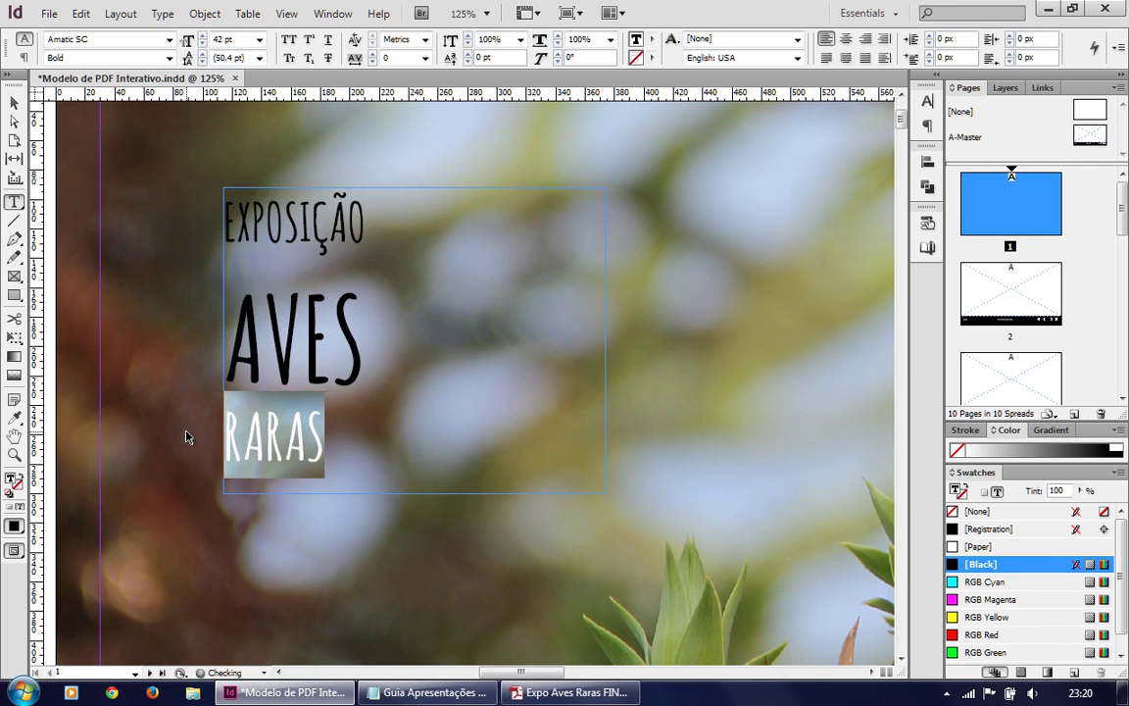
{"action": "key", "text": "ctrl+shift+period"}
{"action": "key", "text": "ctrl+shift+period"}
{"action": "key", "text": "ctrl+shift+period"}
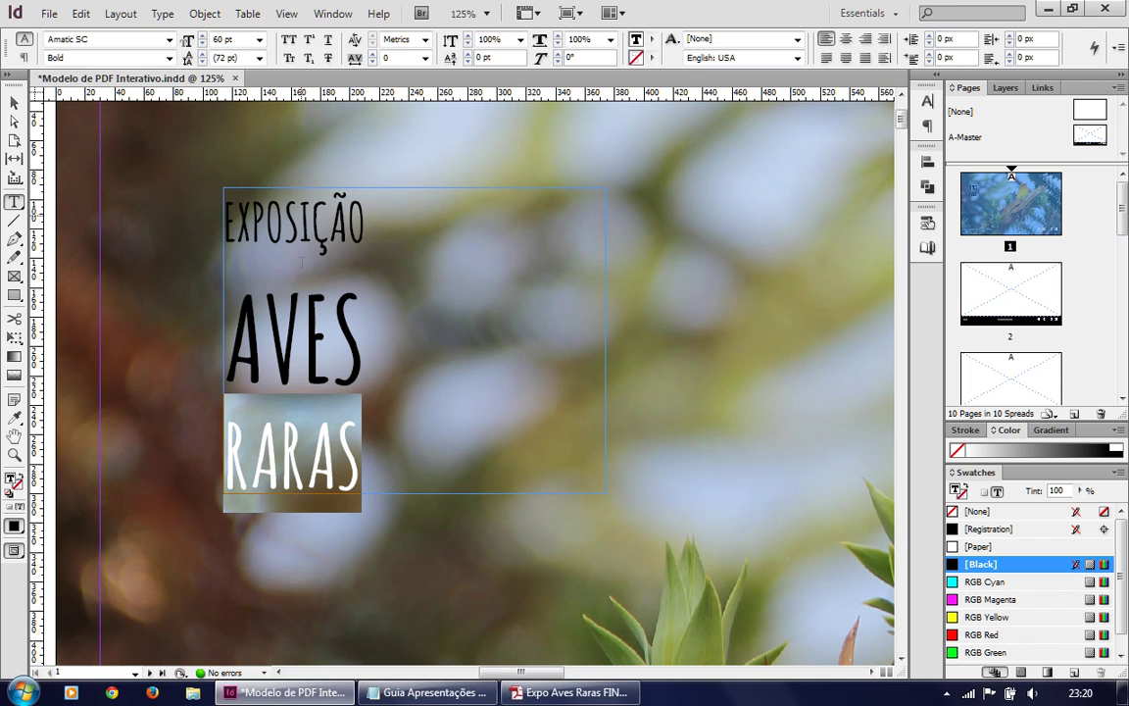
Step: Reduce the word EXPOSIÇÃO to 24 pt
{"action": "double_click", "coordinate": [278, 240]}
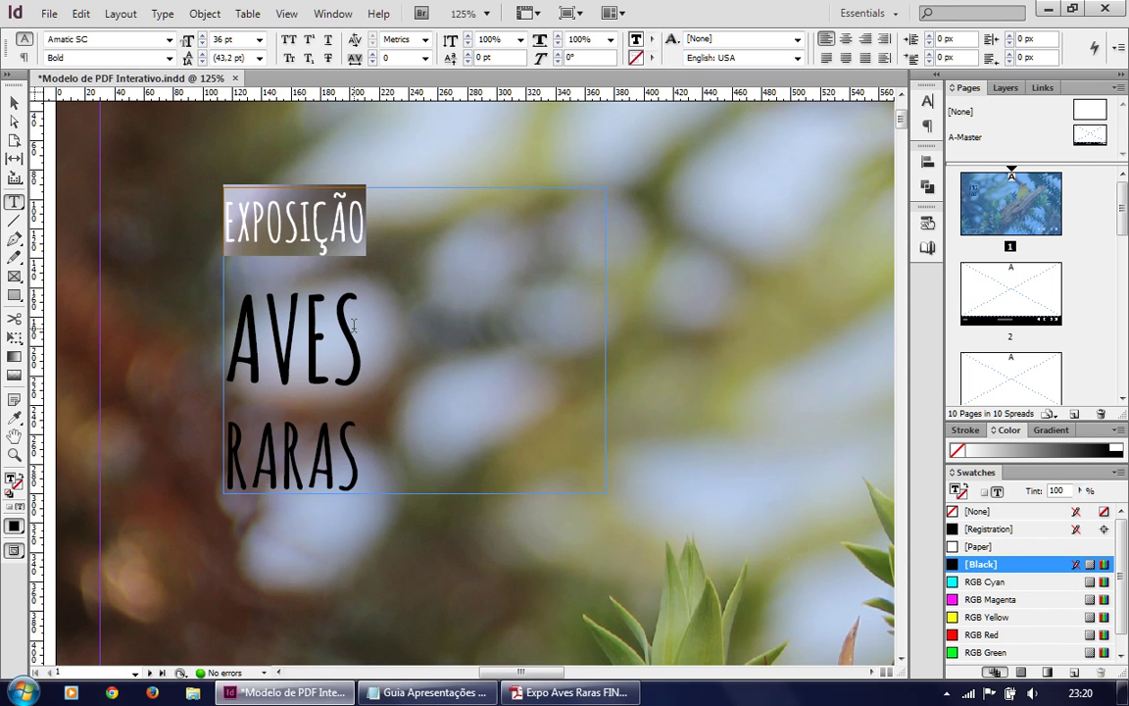
{"action": "key", "text": "ctrl+shift+comma"}
{"action": "key", "text": "ctrl+shift+comma"}
{"action": "key", "text": "ctrl+shift+comma"}
{"action": "key", "text": "ctrl+shift+comma"}
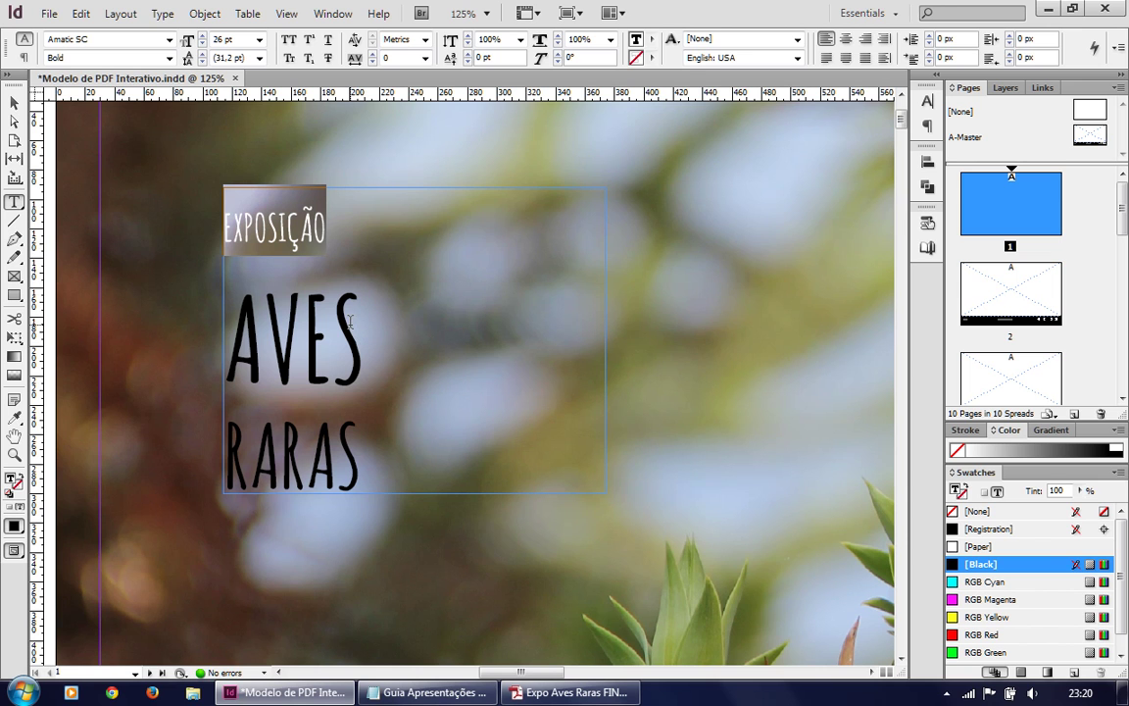
{"action": "key", "text": "ctrl+shift+comma"}
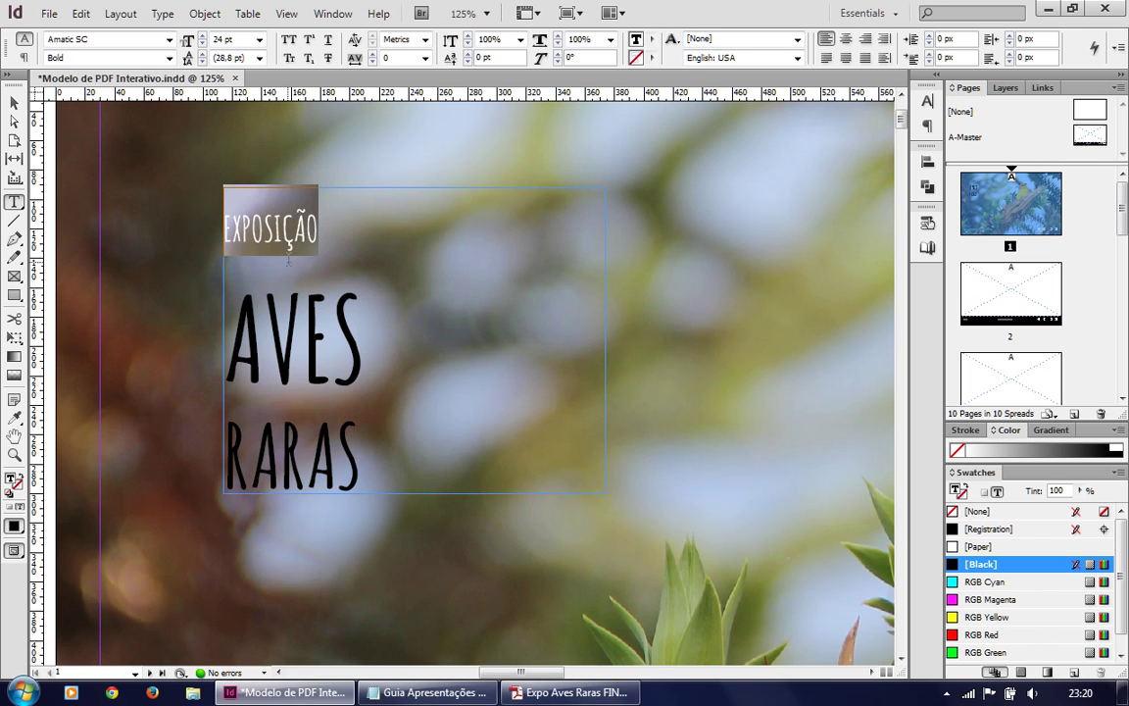
{"action": "left_click", "coordinate": [929, 104]}
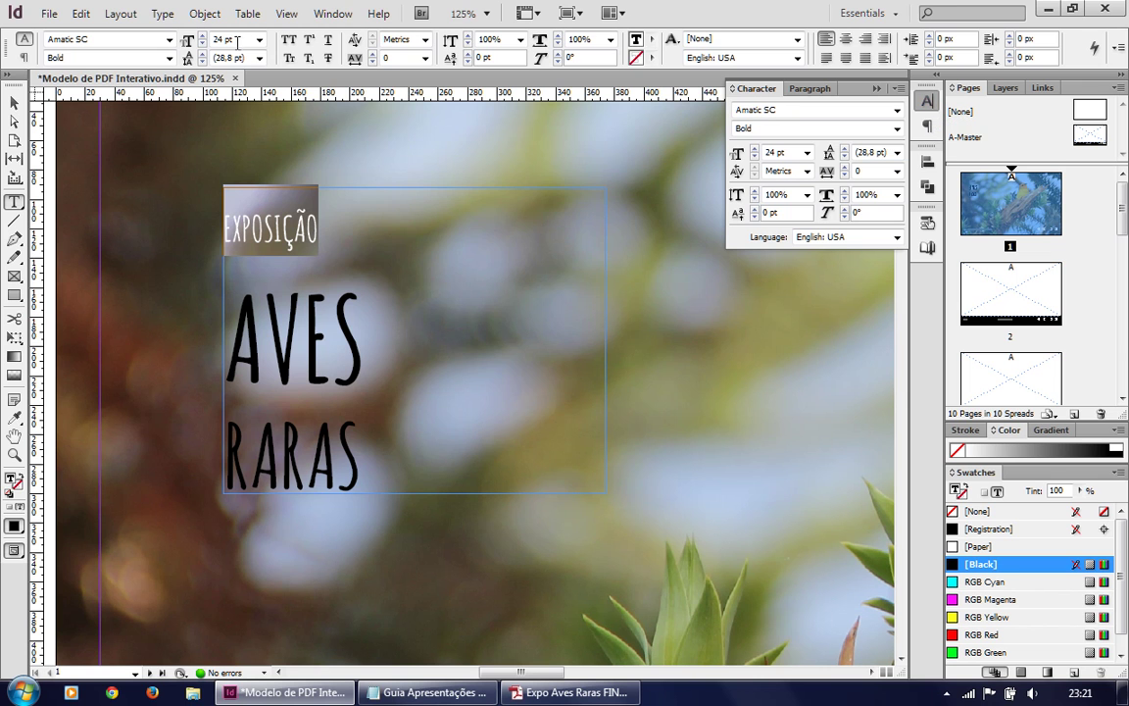
{"action": "left_click", "coordinate": [332, 14]}
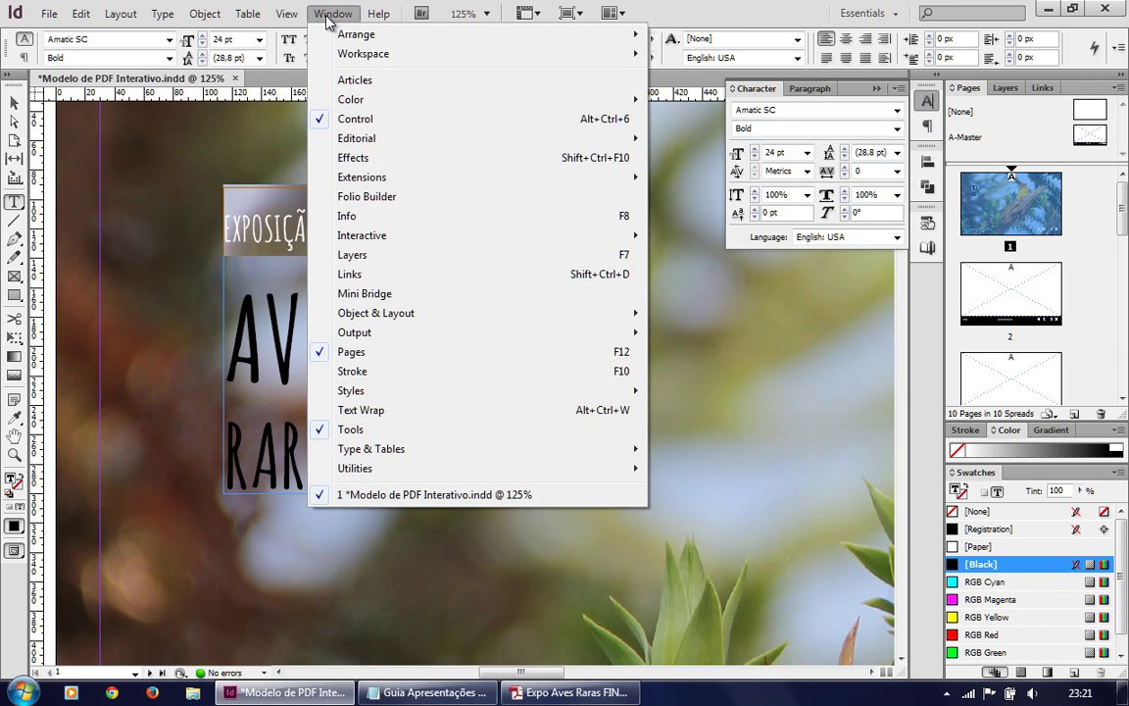
{"action": "mouse_move", "coordinate": [387, 454]}
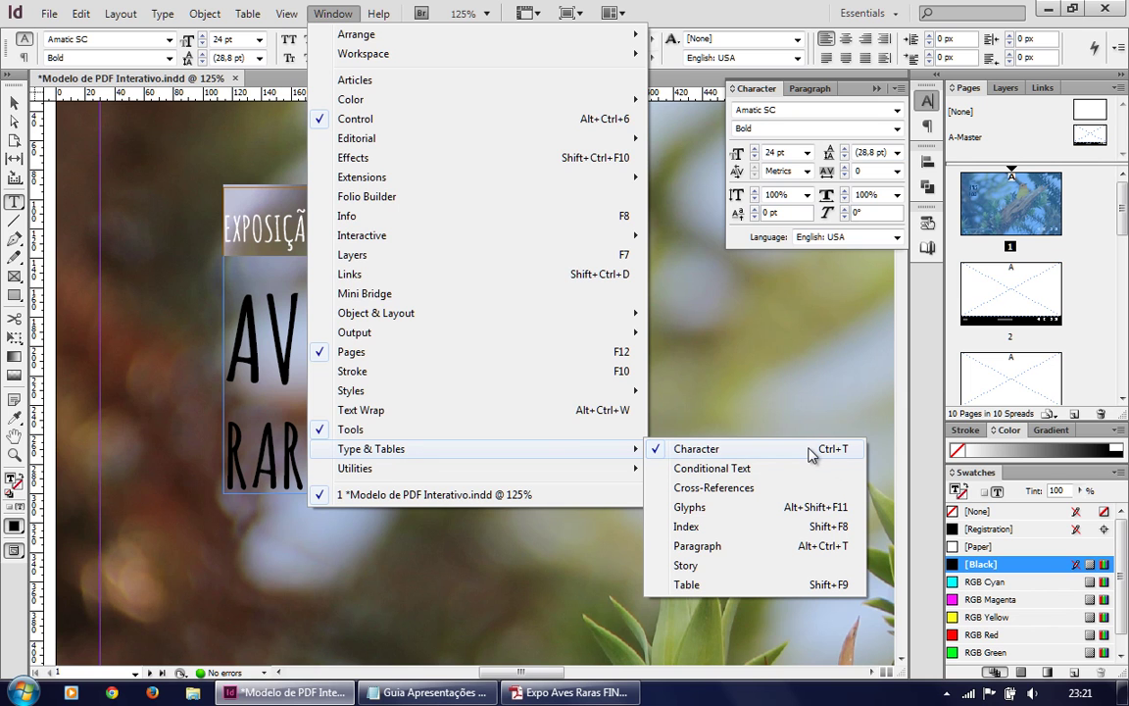
{"action": "left_click", "coordinate": [929, 104]}
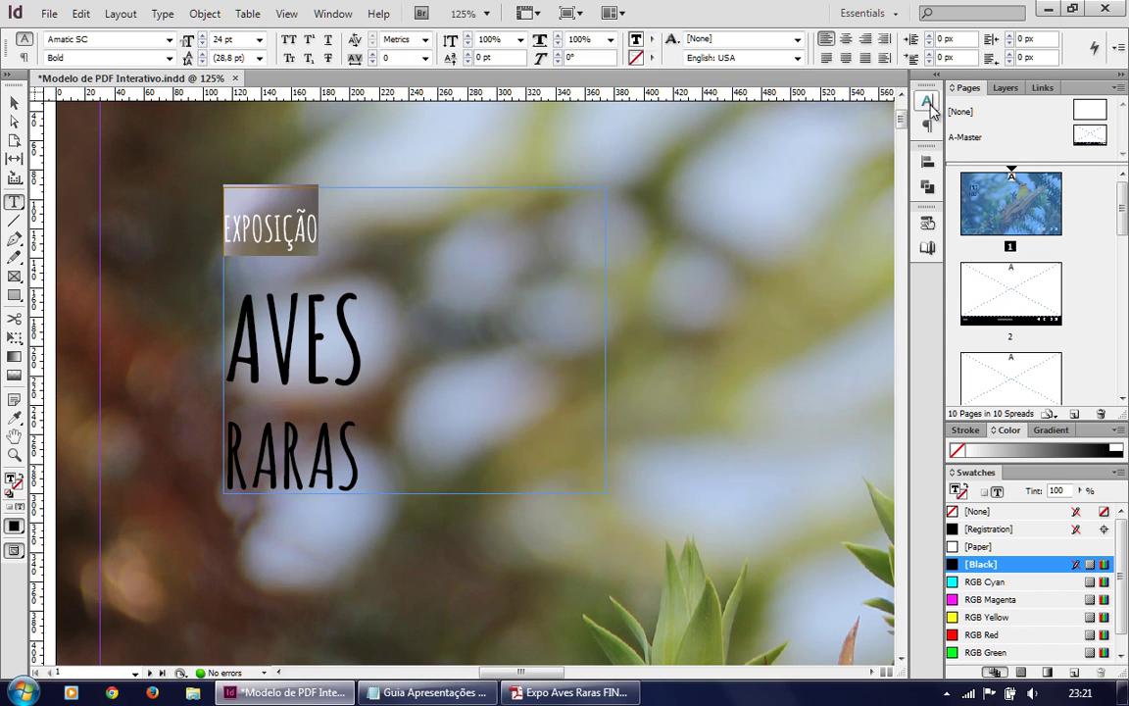
Step: Set the tracking of the word EXPOSIÇÃO to 150 so it matches the width of AVES
{"action": "left_click", "coordinate": [928, 103]}
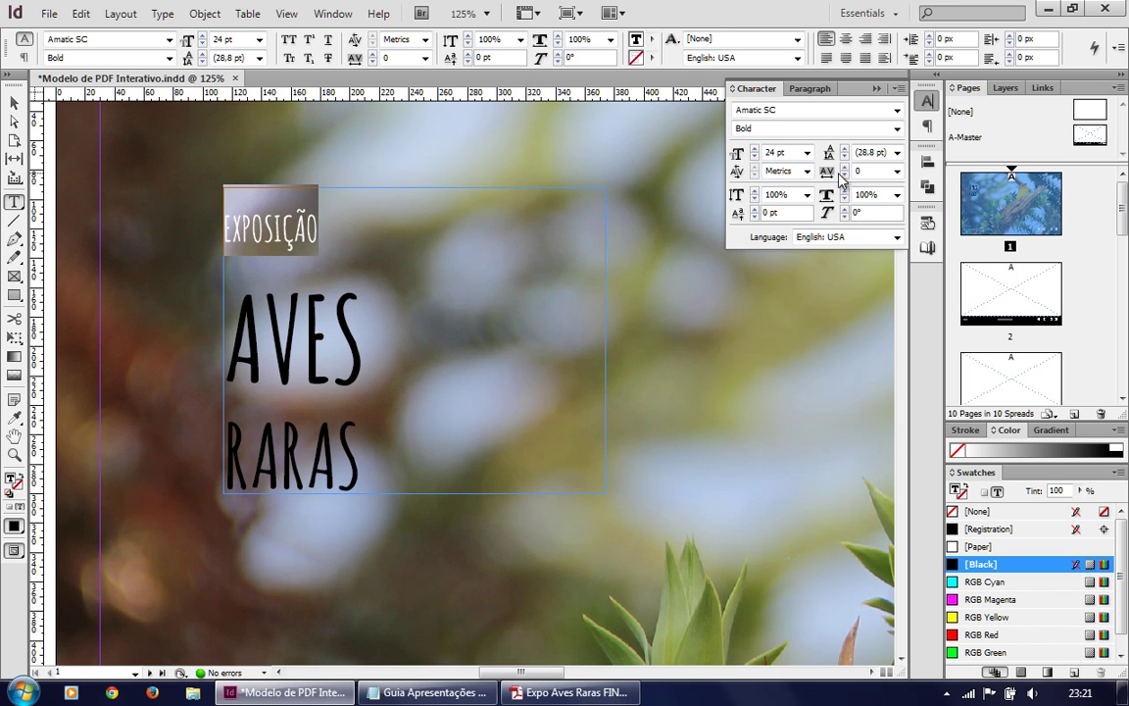
{"action": "left_click", "coordinate": [896, 171]}
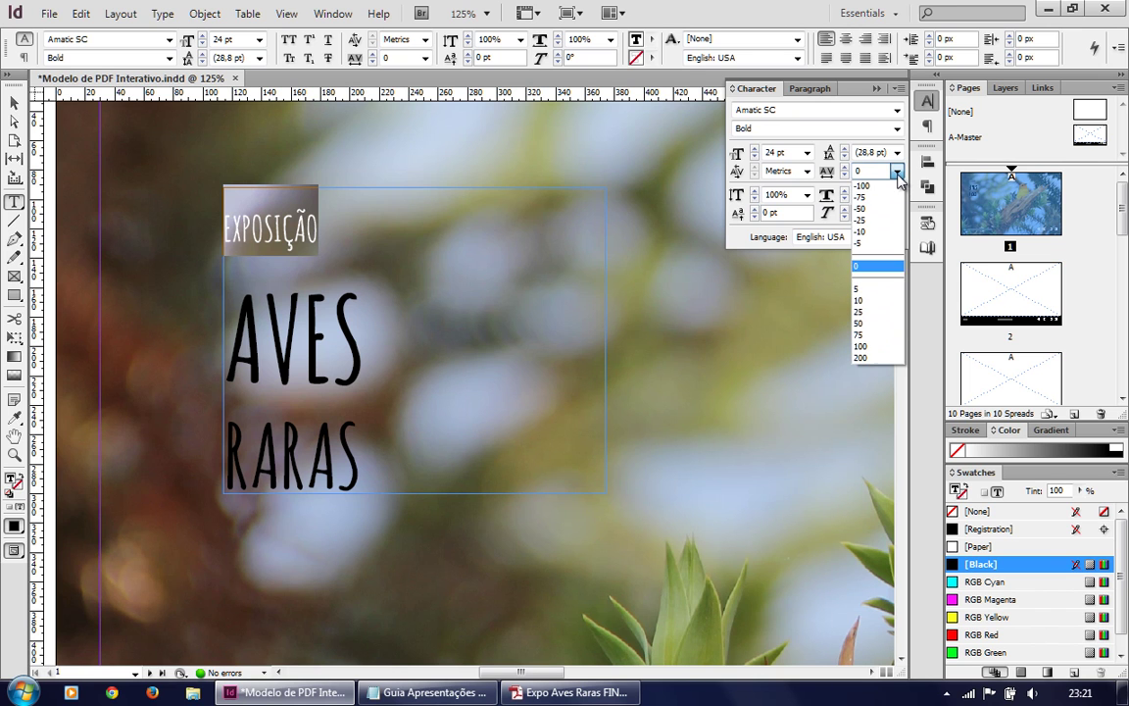
{"action": "left_click", "coordinate": [865, 329]}
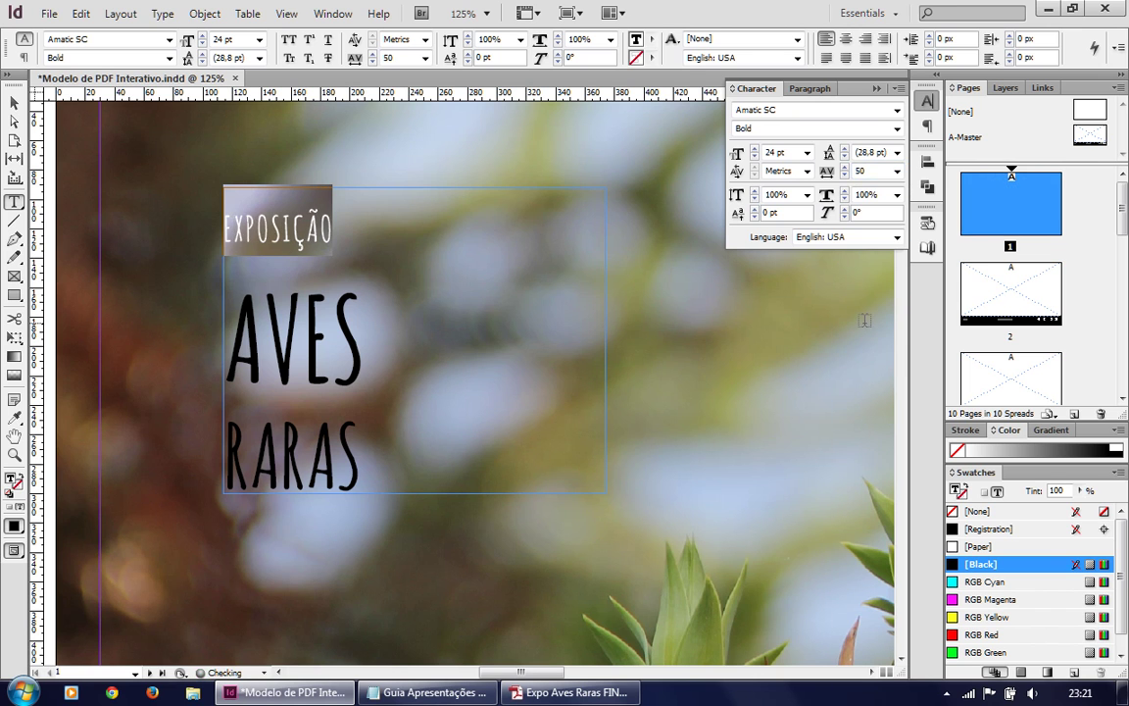
{"action": "left_click", "coordinate": [897, 172]}
{"action": "left_click", "coordinate": [864, 357]}
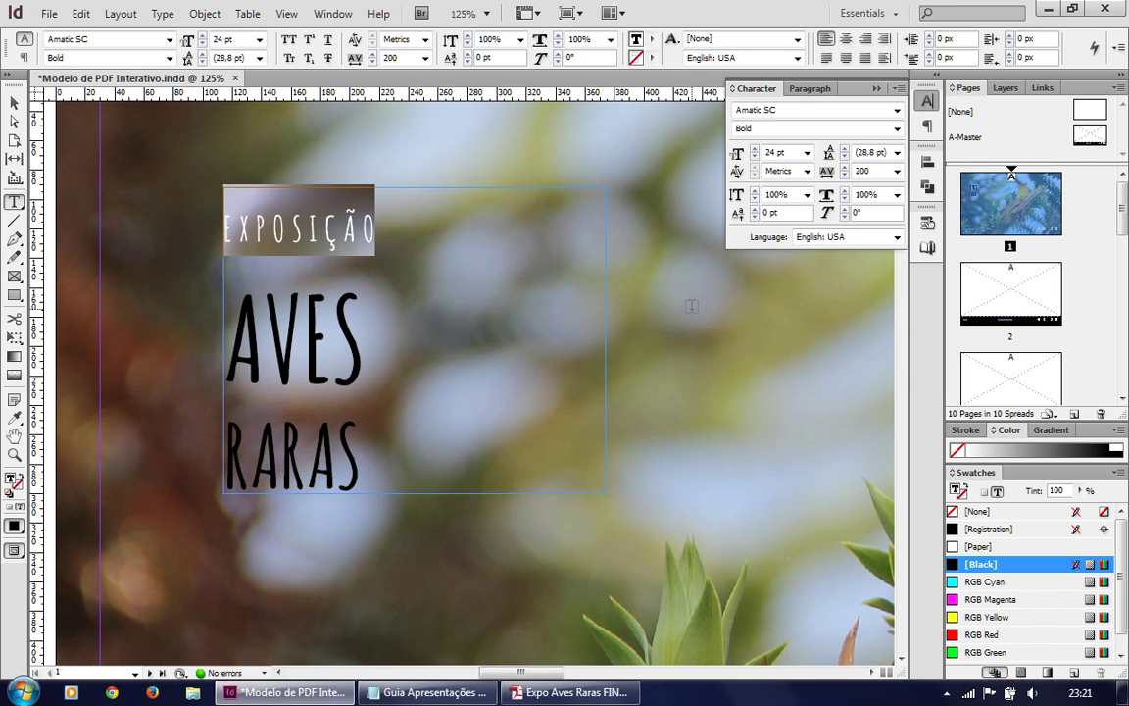
{"action": "left_click", "coordinate": [896, 171]}
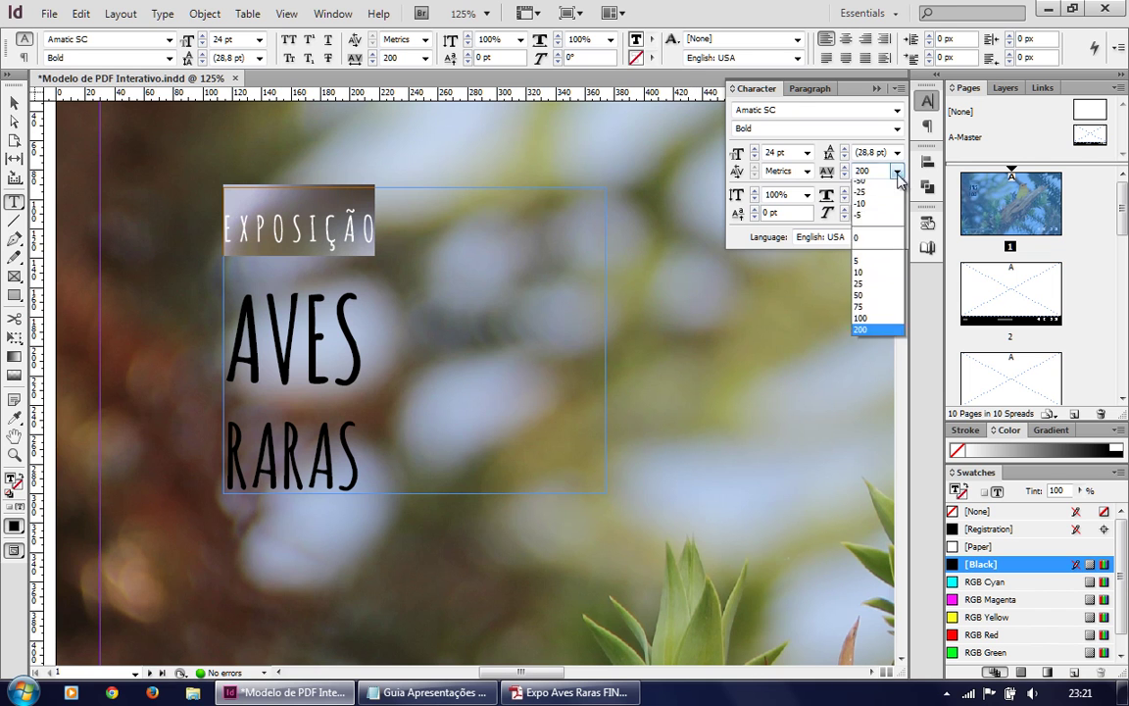
{"action": "left_click", "coordinate": [860, 346]}
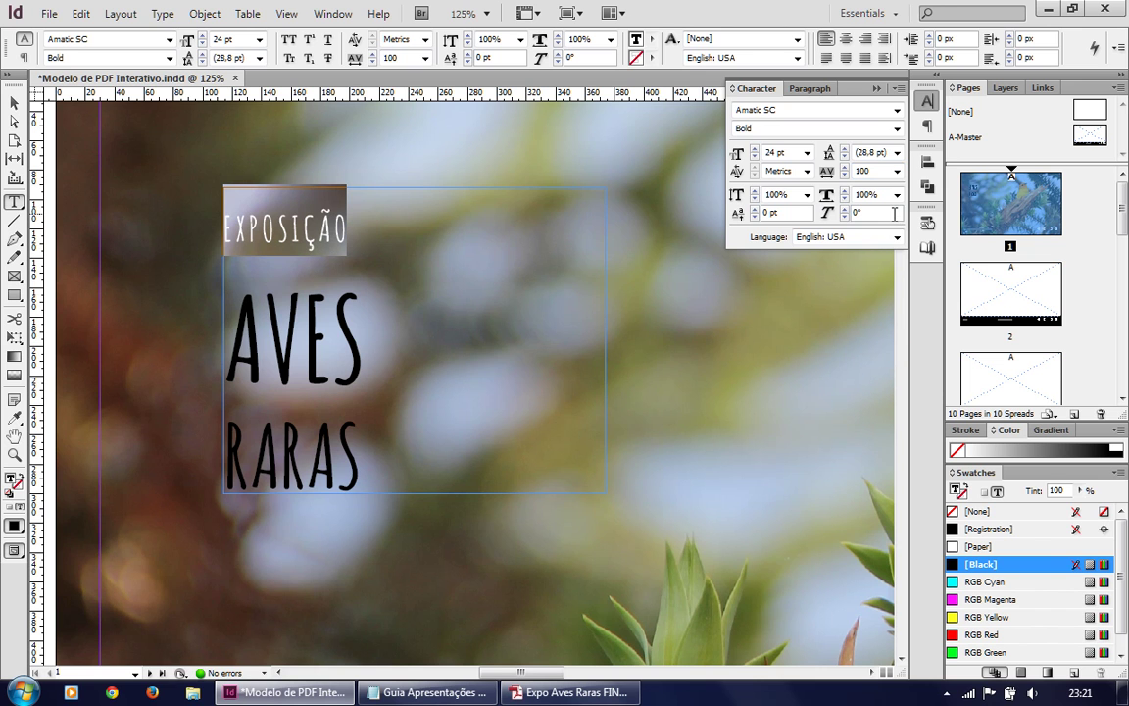
{"action": "left_click", "coordinate": [897, 171]}
{"action": "left_click", "coordinate": [897, 172]}
{"action": "double_click", "coordinate": [868, 173]}
{"action": "type", "text": "150"}
{"action": "key", "text": "Return"}
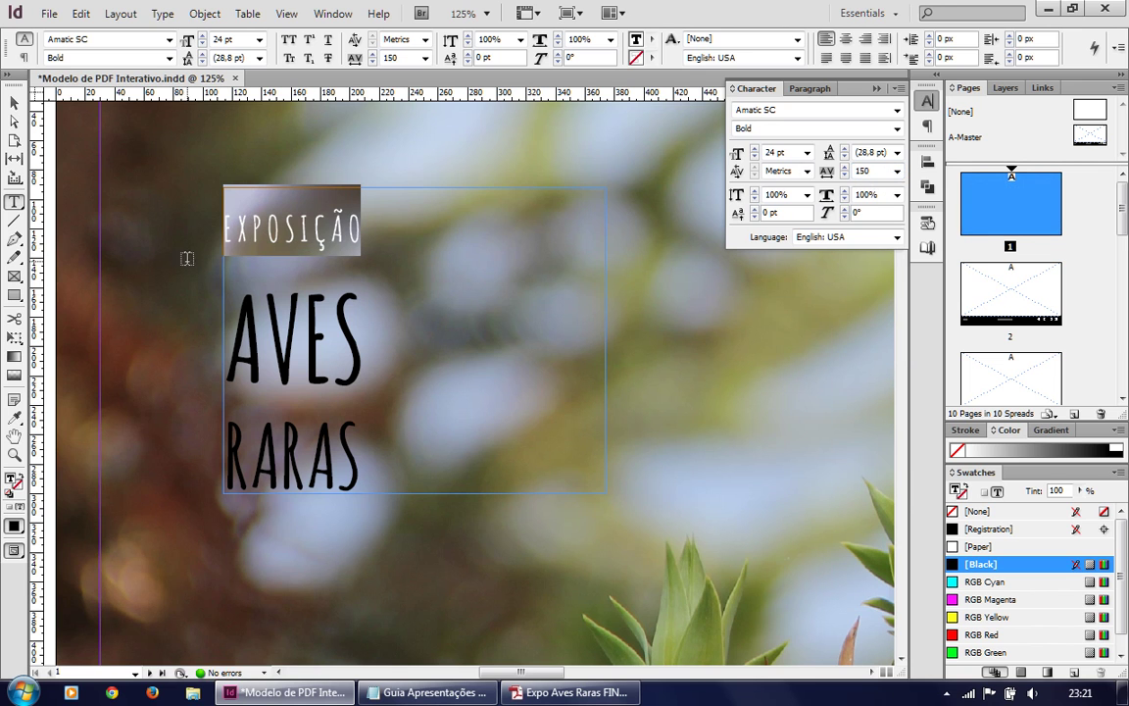
{"action": "left_click", "coordinate": [331, 223]}
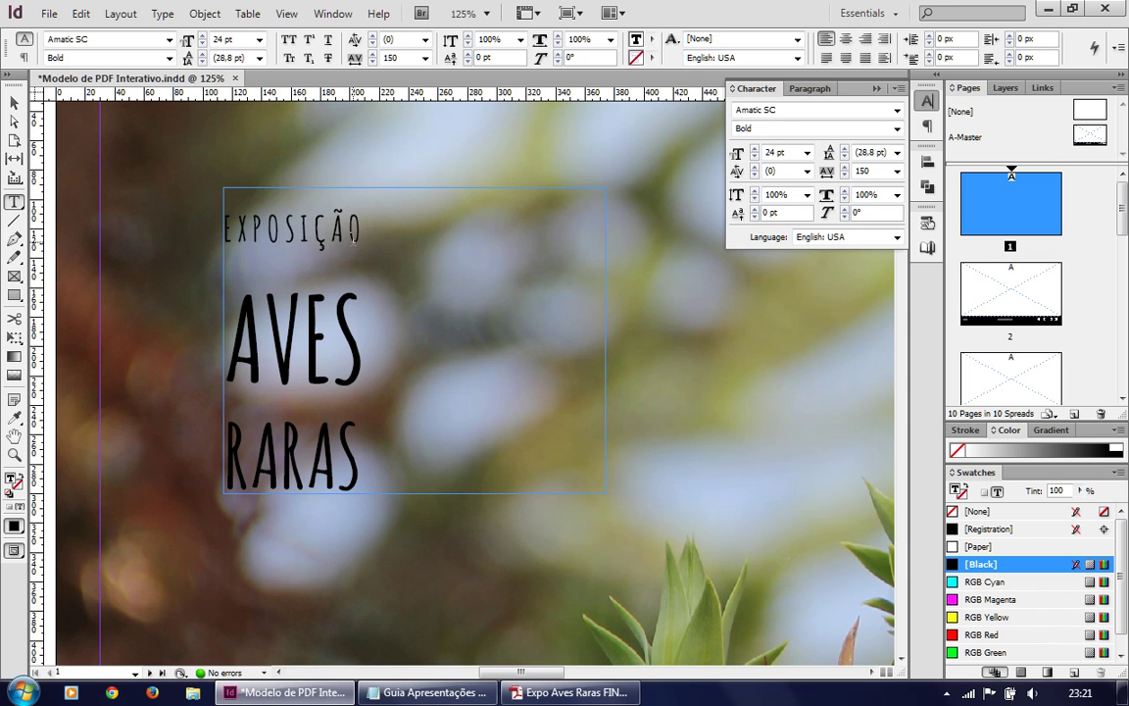
{"action": "left_click_drag", "start_coordinate": [360, 235], "coordinate": [267, 231]}
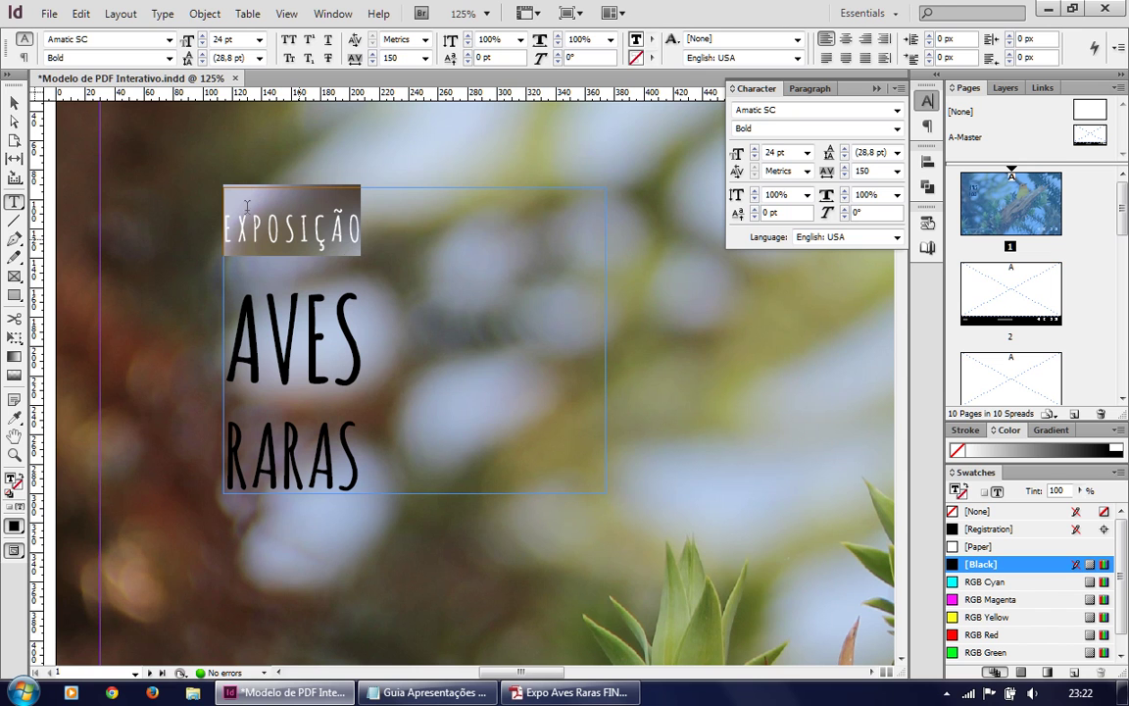
{"action": "left_click", "coordinate": [168, 58]}
{"action": "left_click", "coordinate": [169, 58]}
{"action": "left_click", "coordinate": [367, 238]}
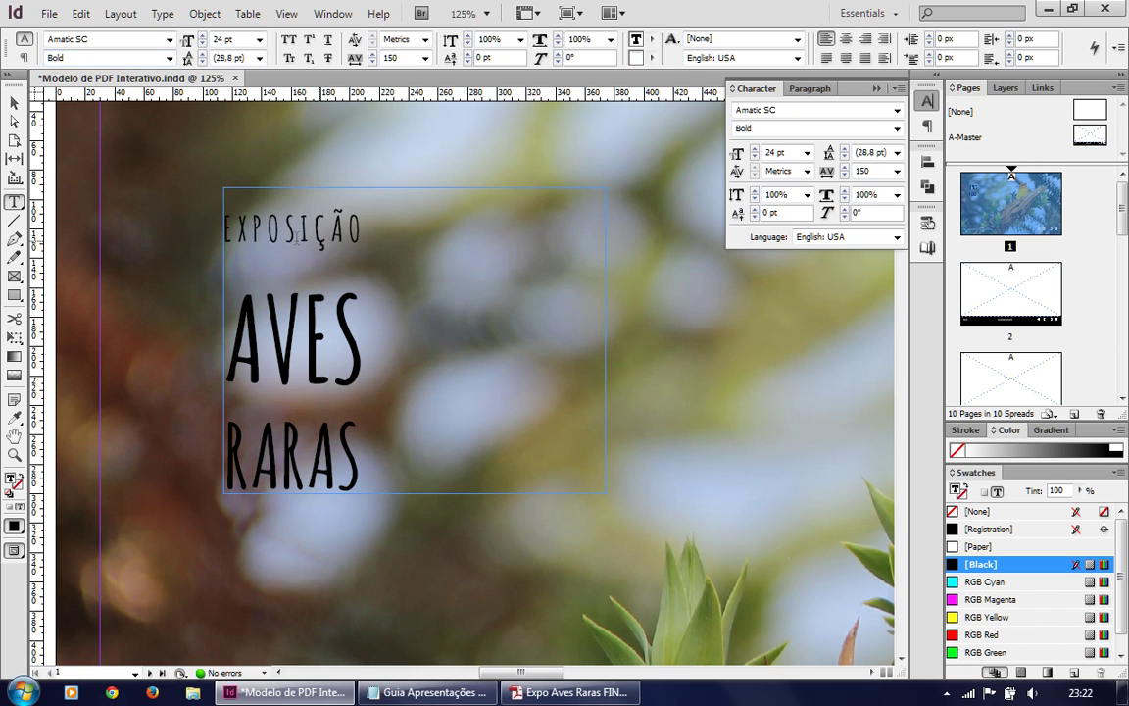
{"action": "left_click", "coordinate": [245, 214]}
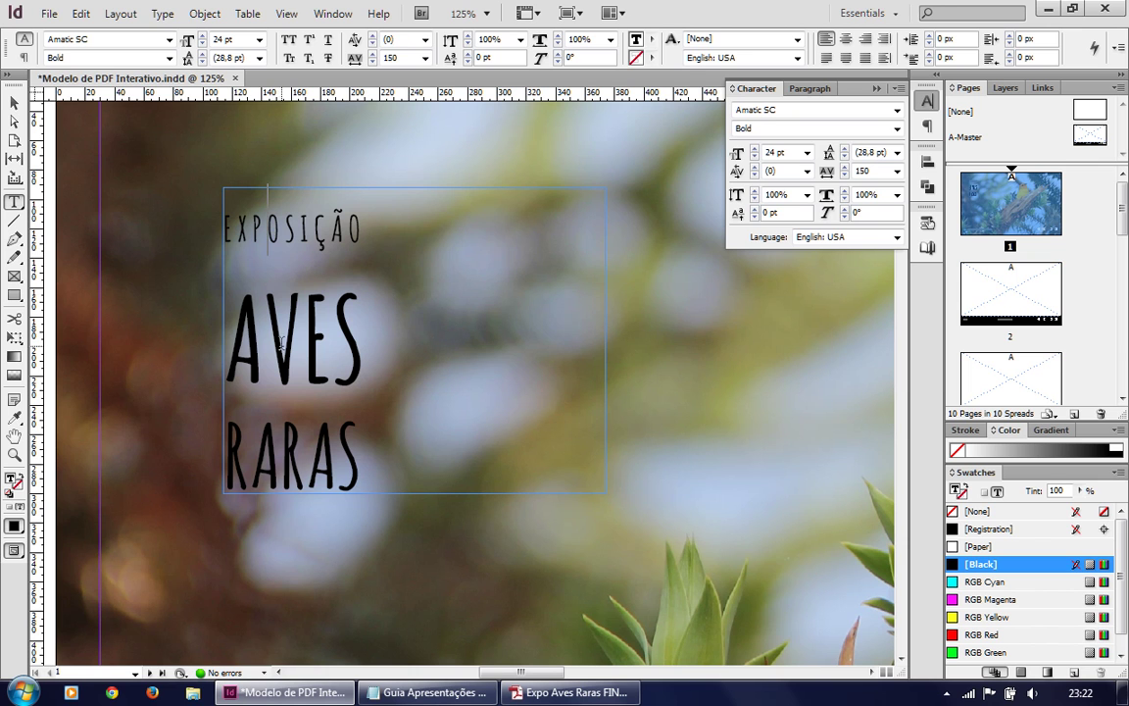
Step: Tighten the letter spacing of the word AVES to a tracking of -70
{"action": "double_click", "coordinate": [255, 306]}
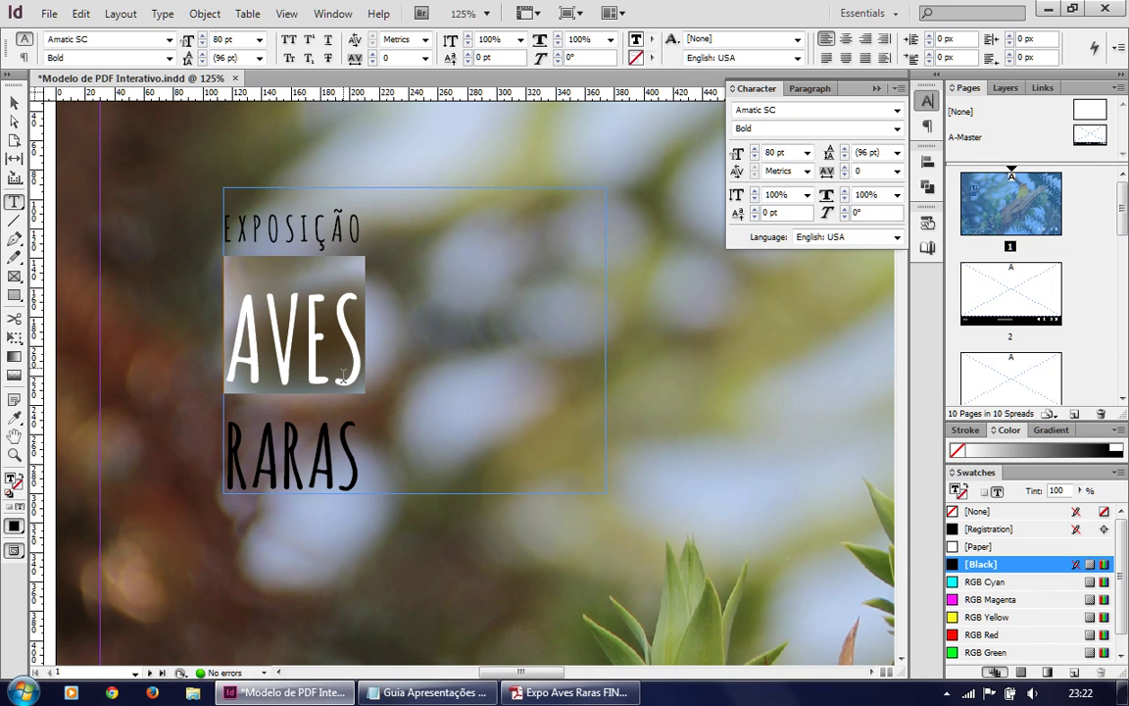
{"action": "left_click", "coordinate": [896, 172]}
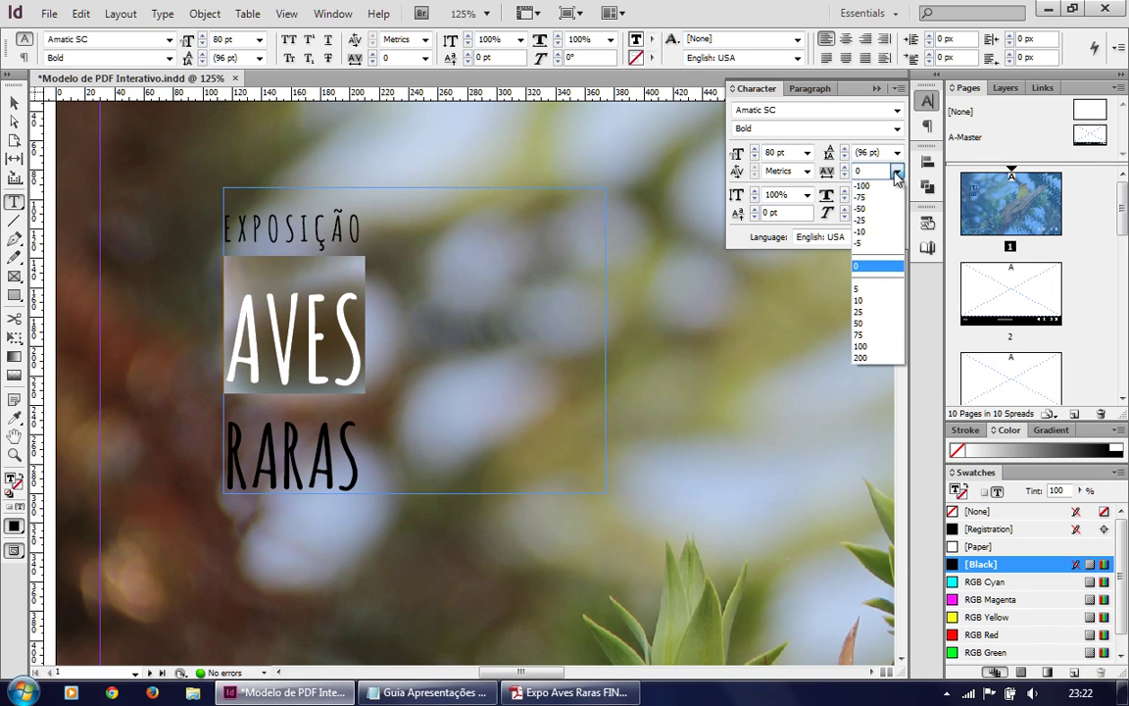
{"action": "left_click", "coordinate": [861, 209]}
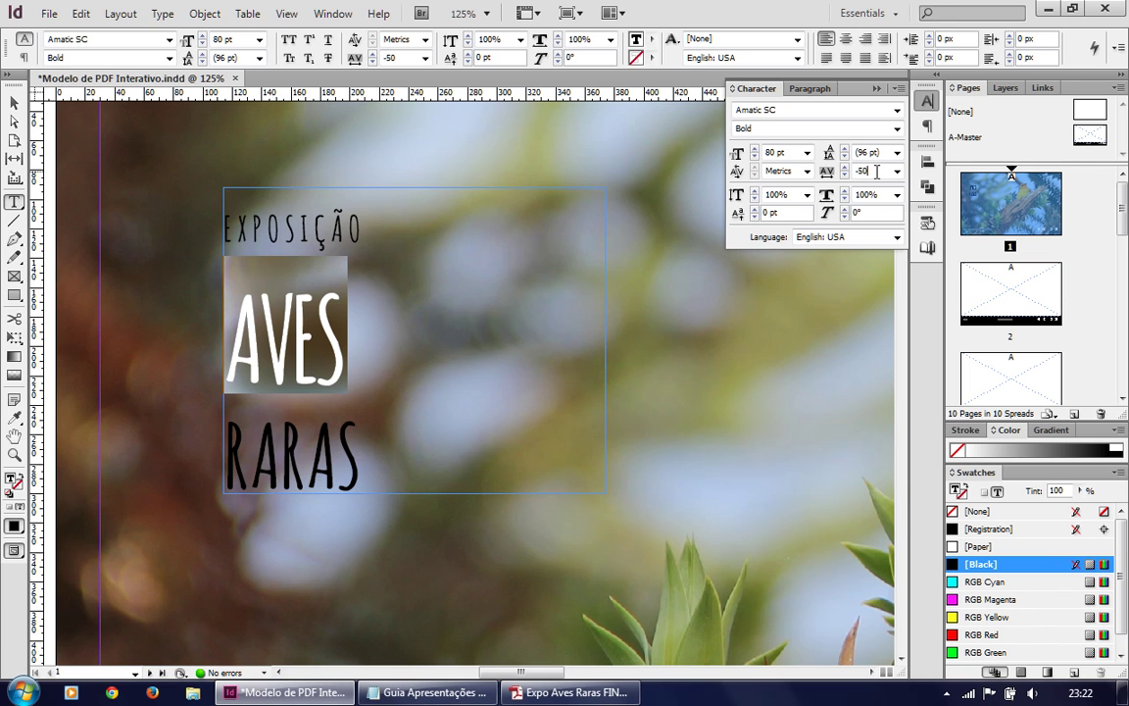
{"action": "key", "text": "Down"}
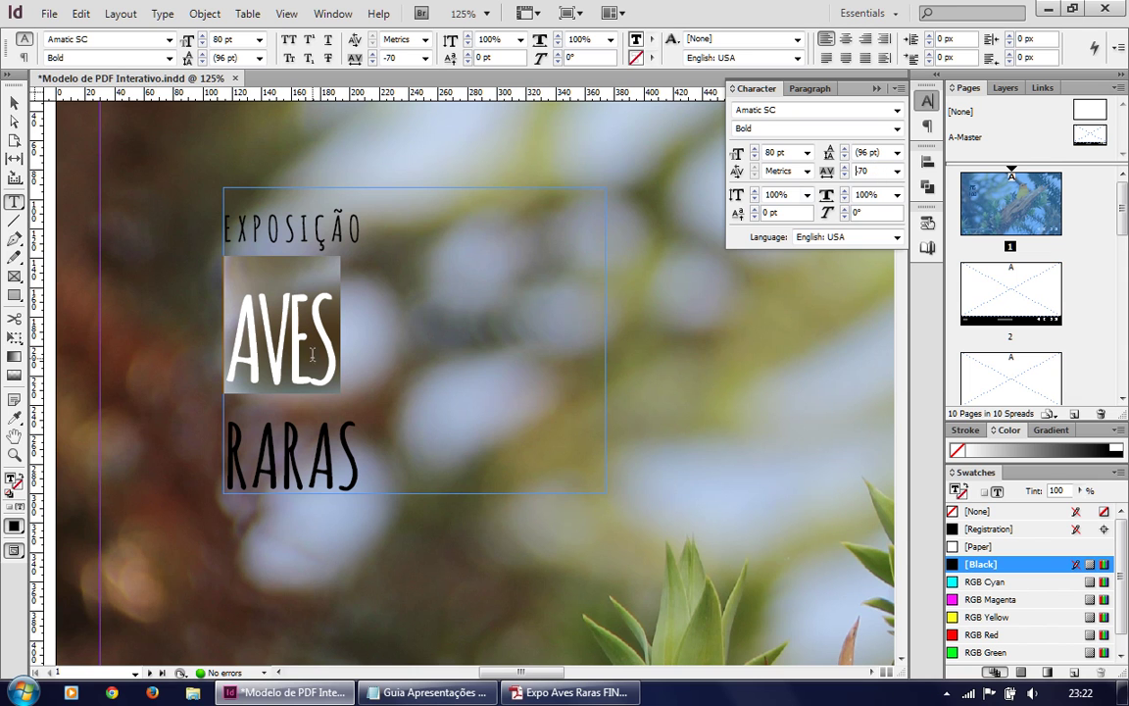
Step: Set the kerning between the letters A and V of AVES to -40
{"action": "left_click", "coordinate": [260, 304]}
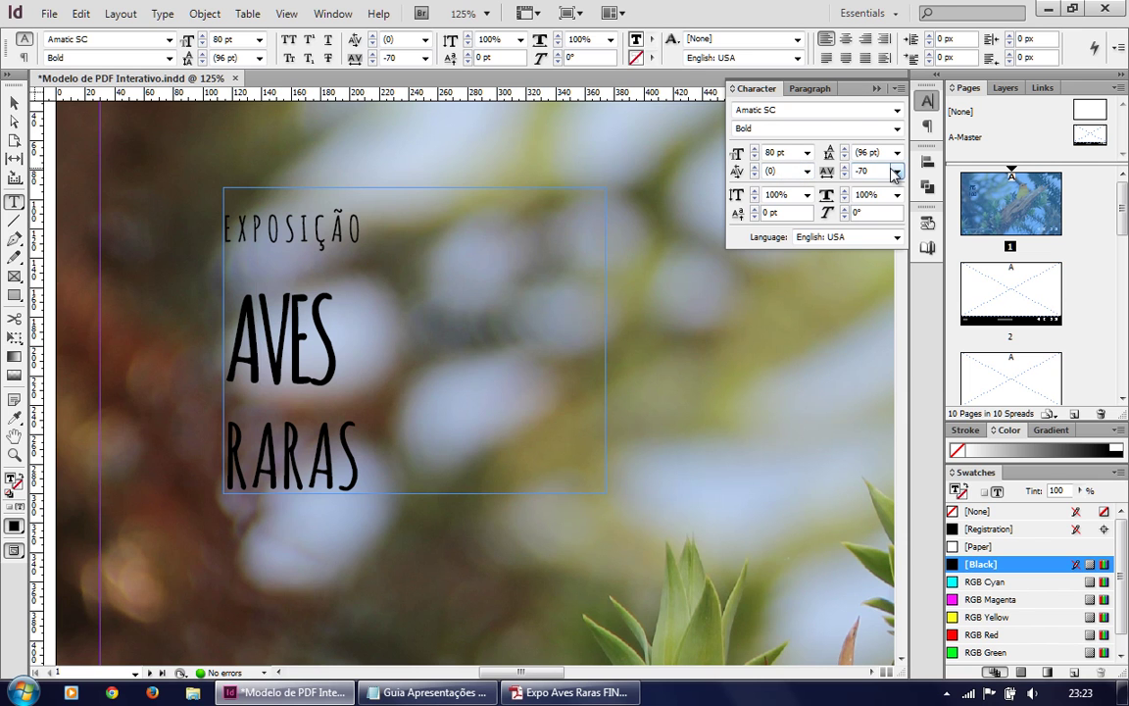
{"action": "left_click", "coordinate": [807, 172]}
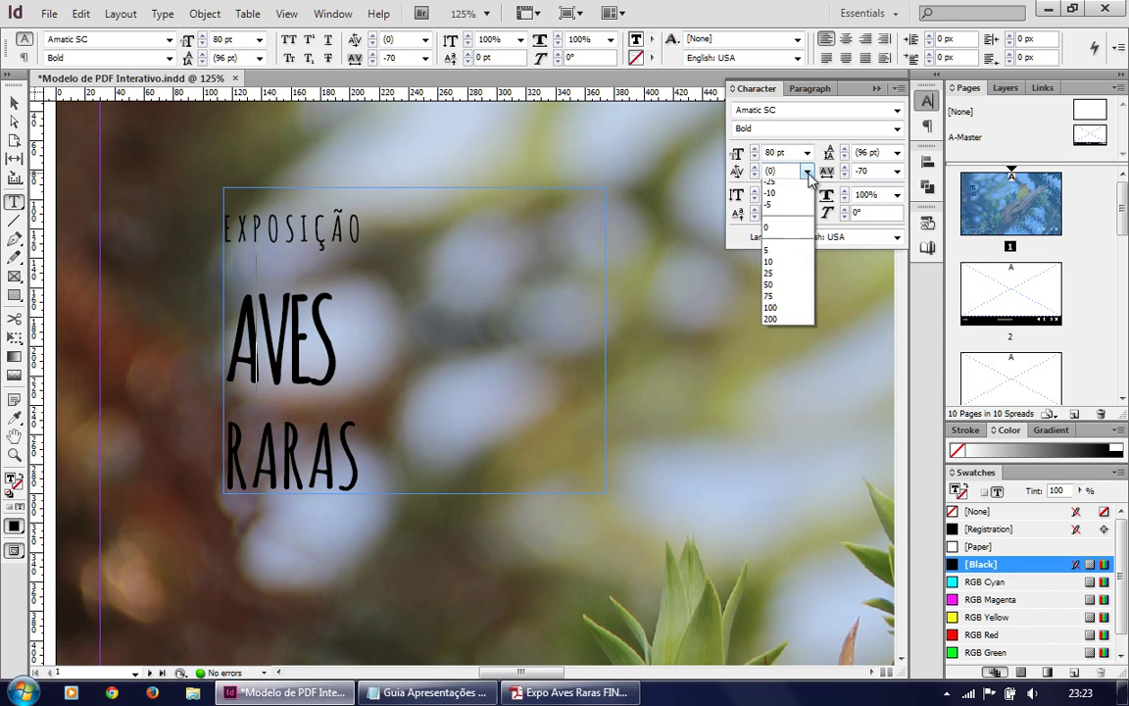
{"action": "left_click", "coordinate": [774, 243]}
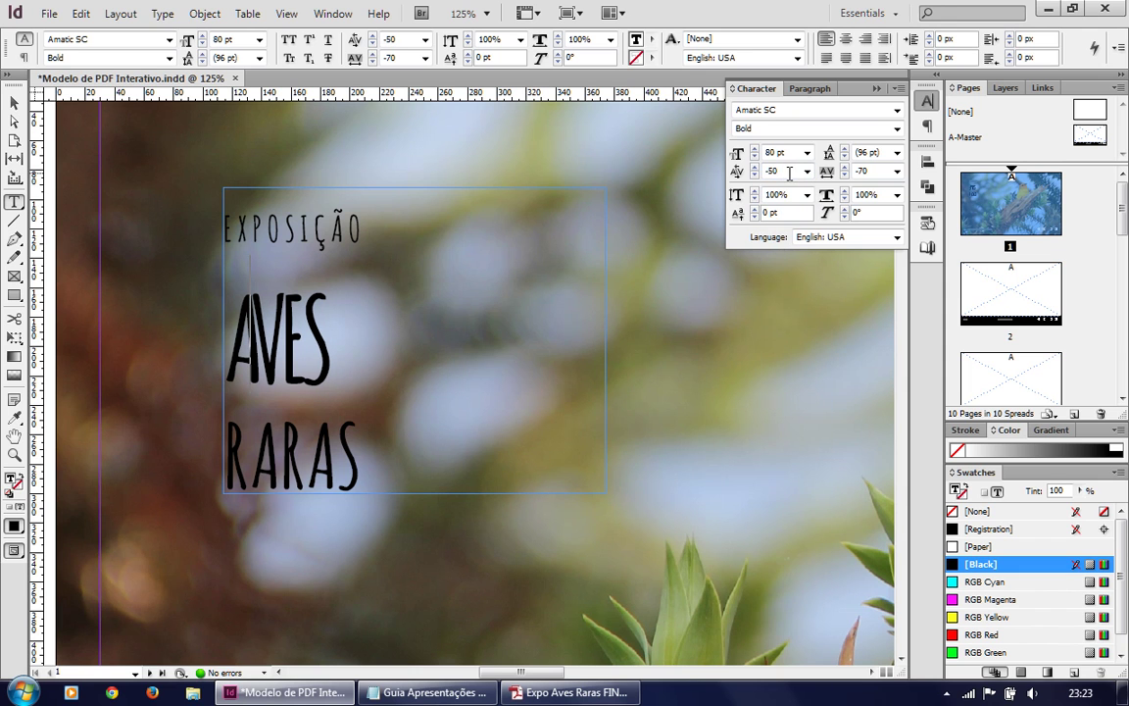
{"action": "key", "text": "Return"}
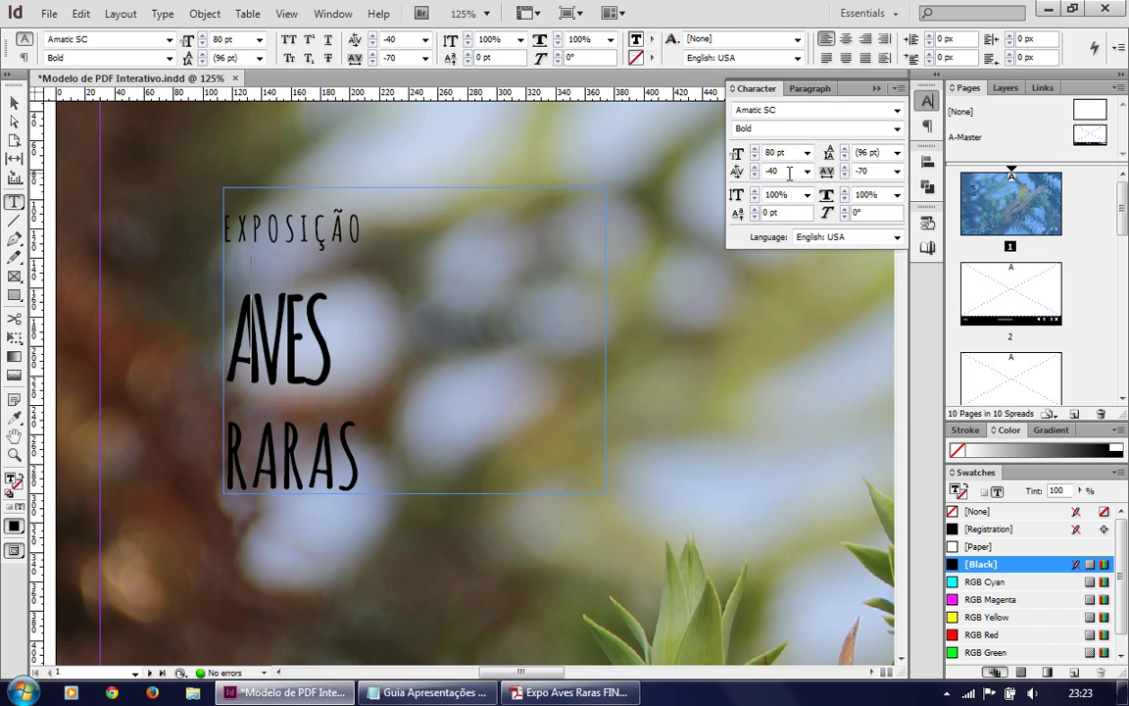
Step: Set the kerning between the letters E and S of AVES to 20
{"action": "left_click", "coordinate": [446, 428]}
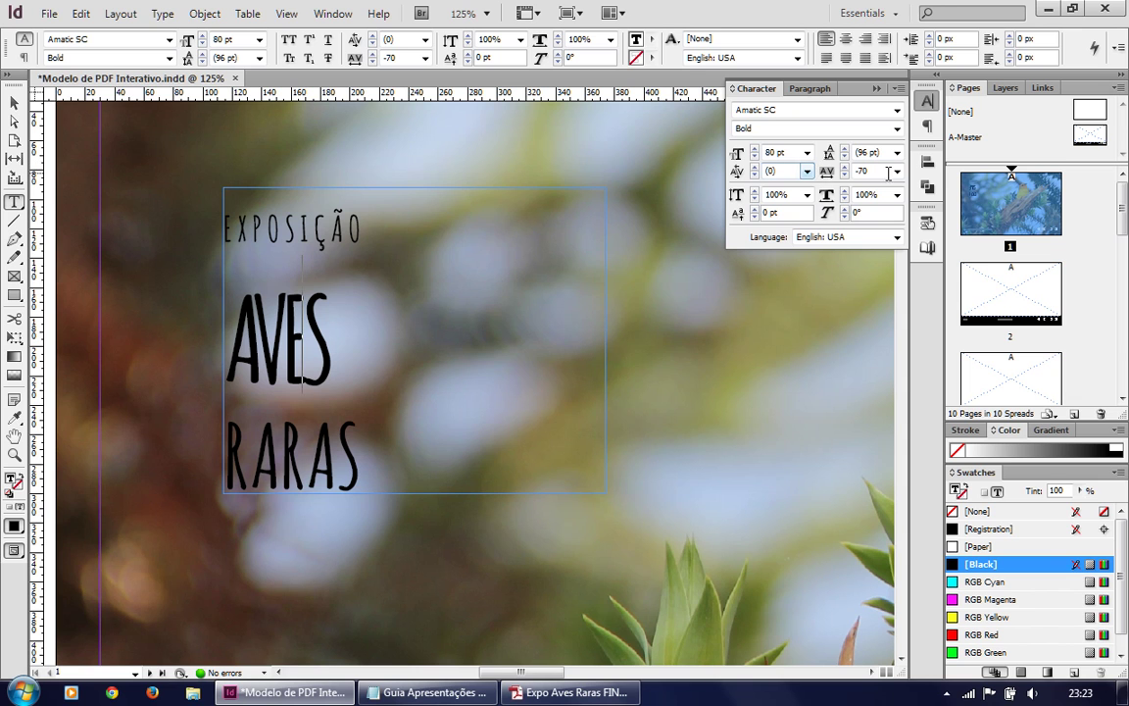
{"action": "left_click", "coordinate": [786, 173]}
{"action": "type", "text": "10"}
{"action": "key", "text": "Return"}
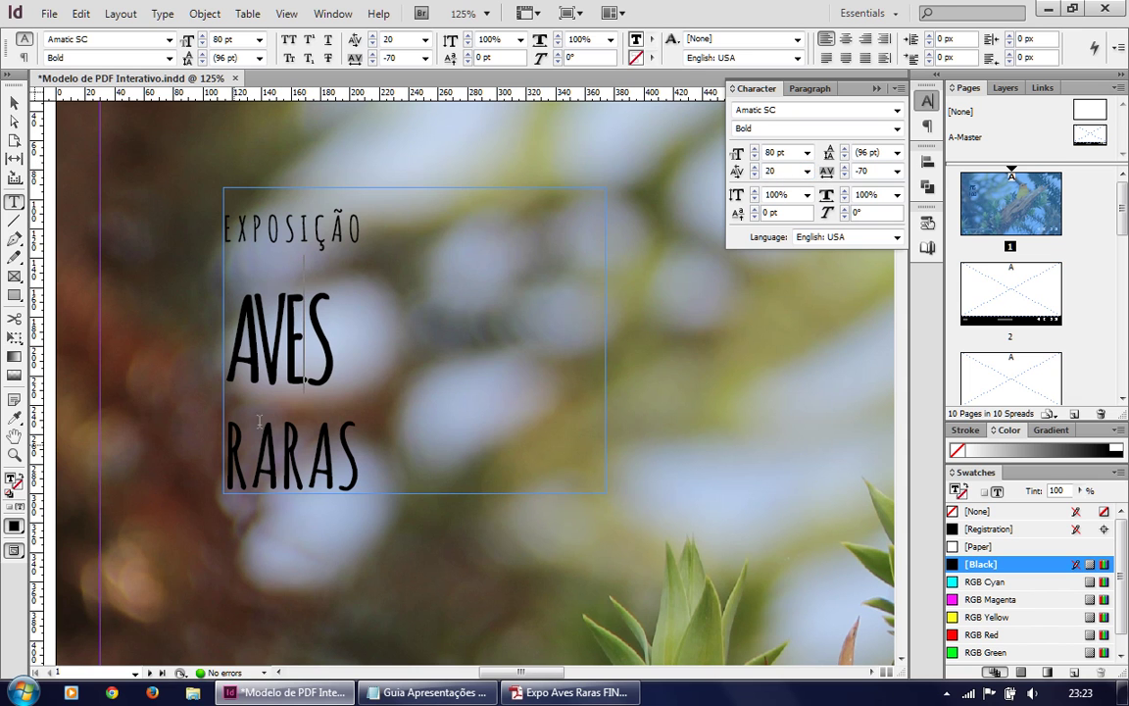
Step: Enlarge the word AVES to 100 pt so it spans the width of EXPOSIÇÃO
{"action": "left_click", "coordinate": [287, 341]}
{"action": "left_click_drag", "start_coordinate": [338, 294], "coordinate": [201, 291]}
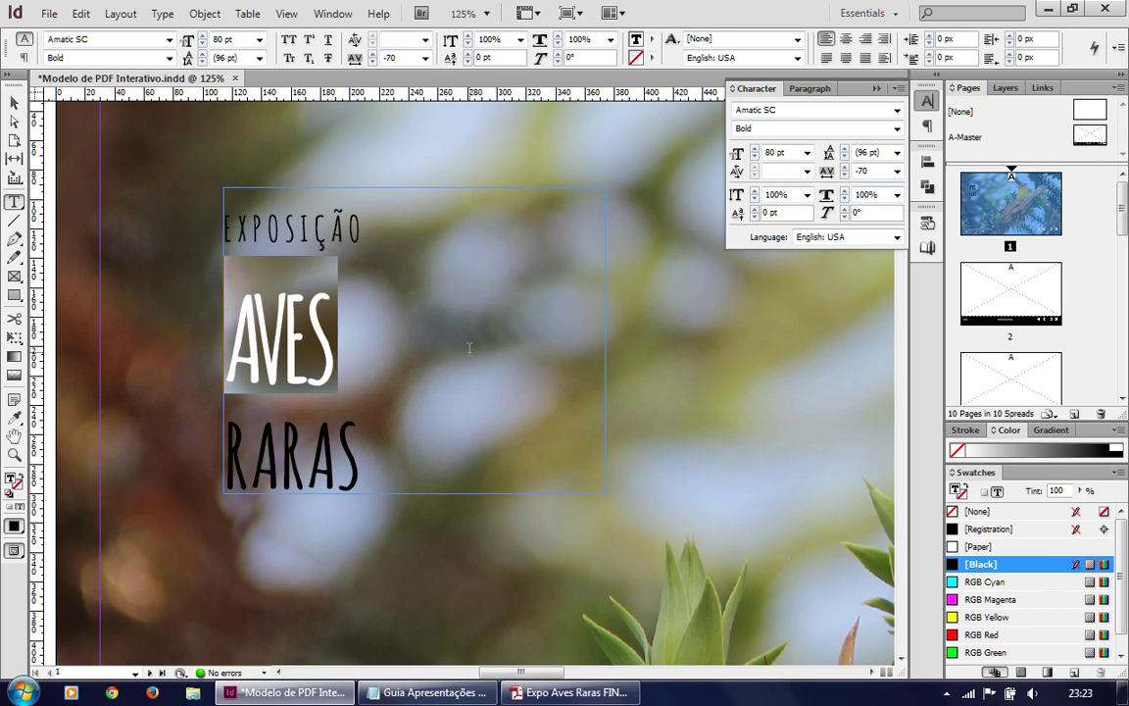
{"action": "key", "text": "ctrl+shift+period"}
{"action": "key", "text": "ctrl+shift+period"}
{"action": "key", "text": "ctrl+shift+period"}
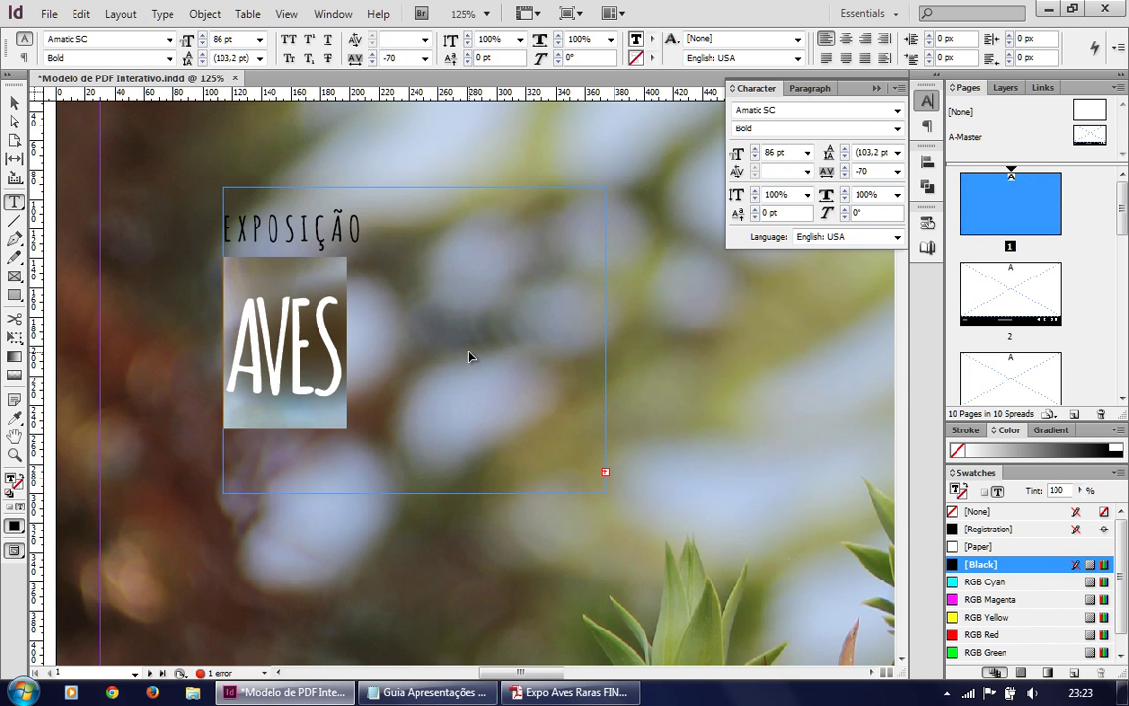
{"action": "key", "text": "ctrl+shift+period"}
{"action": "key", "text": "ctrl+shift+period"}
{"action": "key", "text": "ctrl+shift+period"}
{"action": "key", "text": "ctrl+shift+period"}
{"action": "key", "text": "ctrl+shift+period"}
{"action": "key", "text": "ctrl+shift+period"}
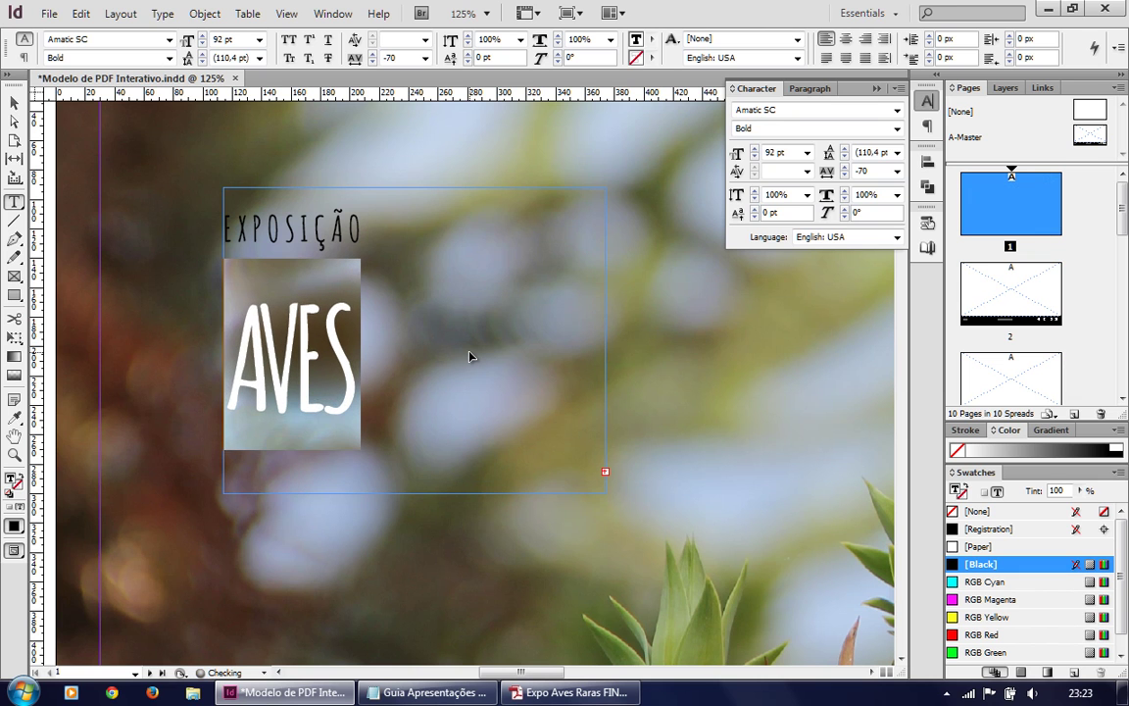
{"action": "key", "text": "ctrl+shift+period"}
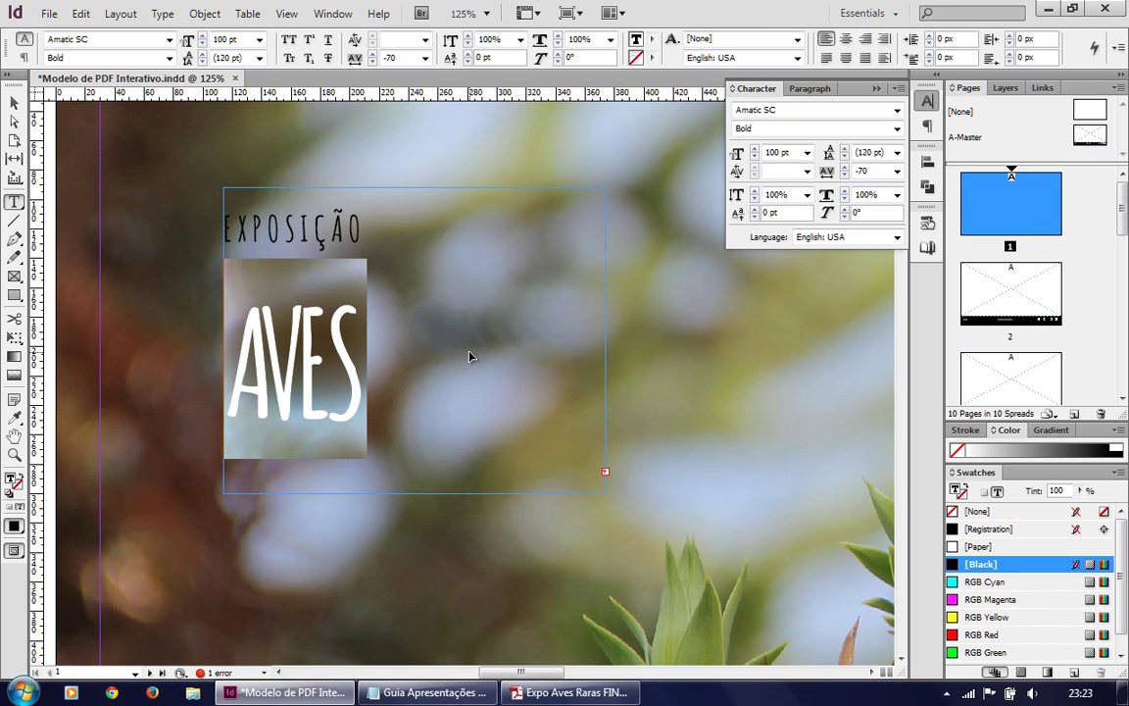
Step: Reduce the leading of the word AVES to 85 pt so it sits close beneath EXPOSIÇÃO
{"action": "left_click", "coordinate": [297, 402]}
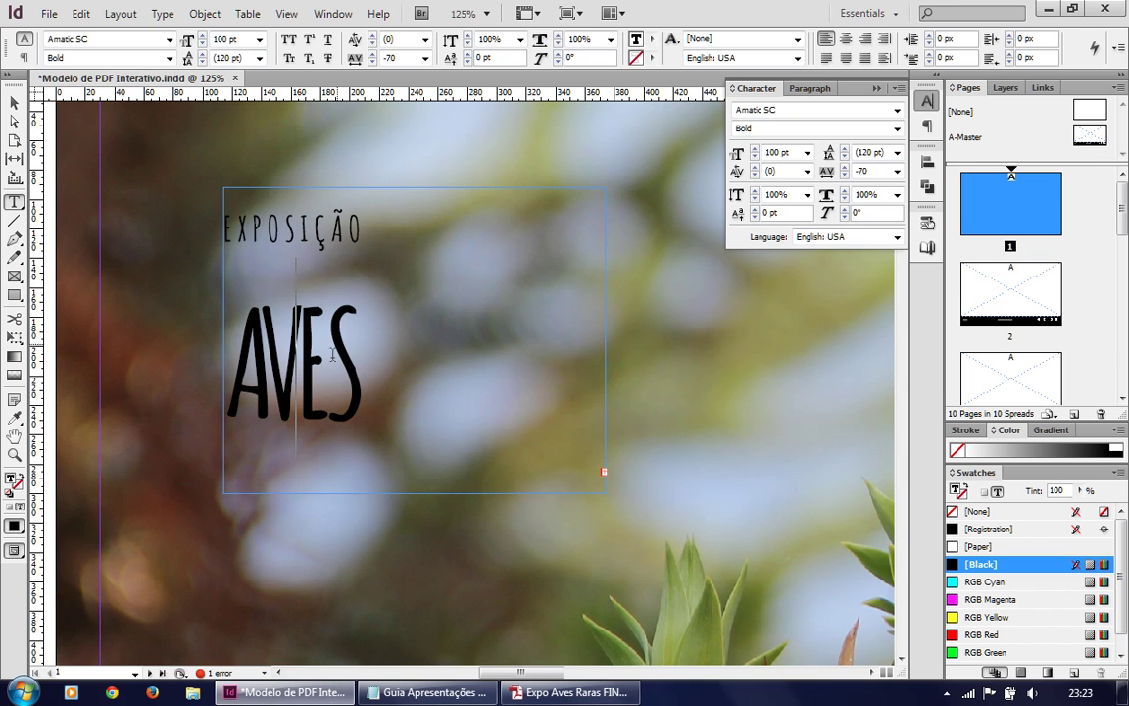
{"action": "key", "text": "Left"}
{"action": "left_click", "coordinate": [360, 350]}
{"action": "left_click_drag", "start_coordinate": [360, 350], "coordinate": [221, 323]}
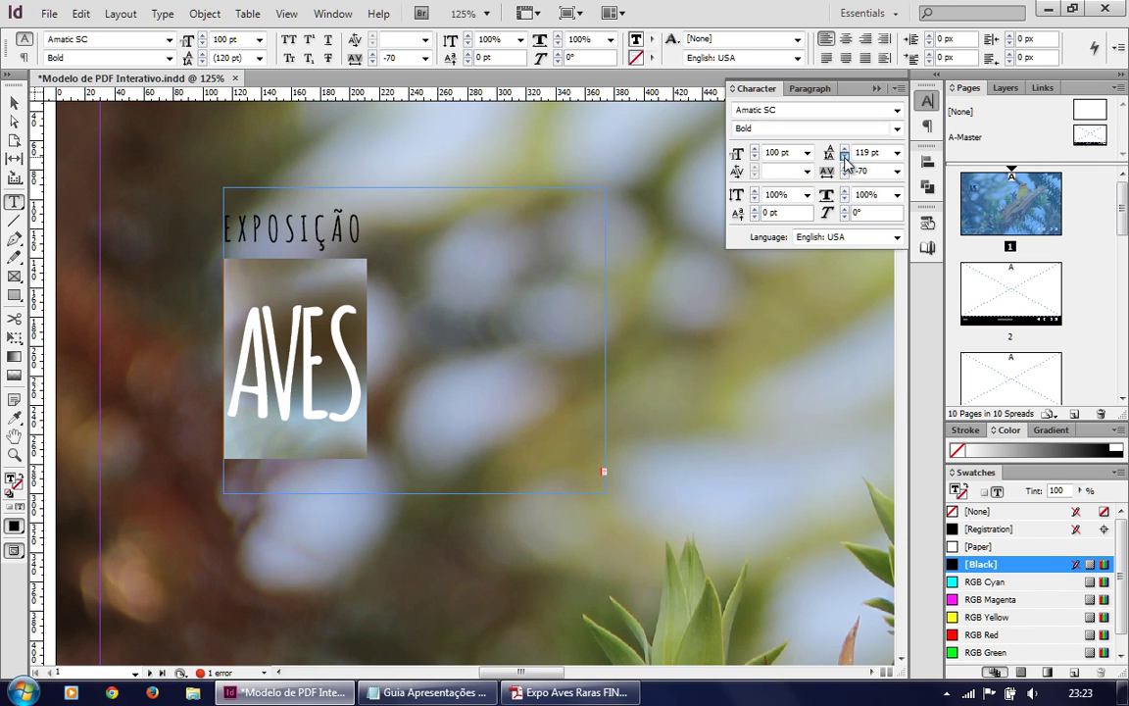
{"action": "left_click", "coordinate": [845, 159]}
{"action": "left_click", "coordinate": [844, 159]}
{"action": "left_click", "coordinate": [845, 159]}
{"action": "left_click", "coordinate": [845, 159]}
{"action": "left_click", "coordinate": [844, 159]}
{"action": "left_click", "coordinate": [845, 159]}
{"action": "left_click", "coordinate": [845, 158]}
{"action": "left_click", "coordinate": [844, 159]}
{"action": "left_click", "coordinate": [845, 159]}
{"action": "left_click", "coordinate": [845, 159]}
{"action": "left_click", "coordinate": [845, 159]}
{"action": "left_click", "coordinate": [845, 159]}
{"action": "left_click", "coordinate": [844, 159]}
{"action": "left_click", "coordinate": [845, 159]}
{"action": "left_click", "coordinate": [844, 159]}
{"action": "left_click", "coordinate": [844, 159]}
{"action": "left_click", "coordinate": [845, 158]}
{"action": "left_click", "coordinate": [845, 159]}
{"action": "left_click", "coordinate": [844, 159]}
{"action": "left_click", "coordinate": [845, 159]}
{"action": "left_click", "coordinate": [845, 159]}
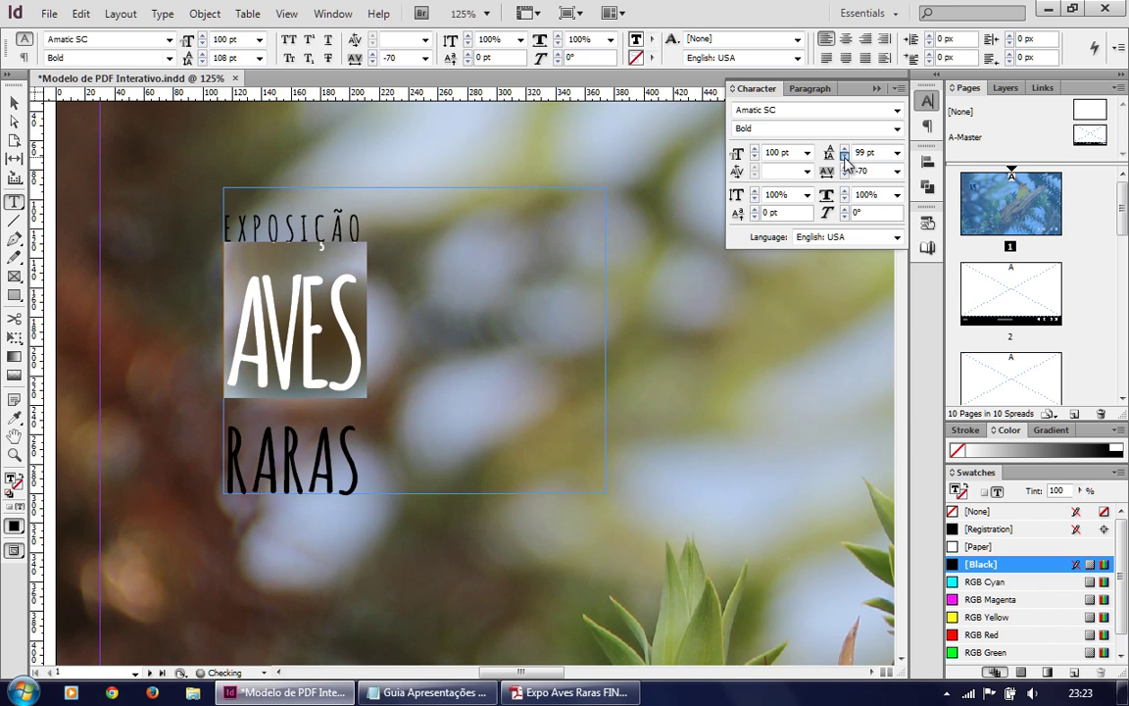
{"action": "left_click", "coordinate": [844, 159]}
{"action": "left_click", "coordinate": [844, 159]}
{"action": "left_click", "coordinate": [844, 159]}
{"action": "left_click", "coordinate": [845, 159]}
{"action": "left_click", "coordinate": [844, 159]}
{"action": "left_click", "coordinate": [844, 159]}
{"action": "left_click", "coordinate": [844, 159]}
{"action": "left_click", "coordinate": [844, 159]}
{"action": "left_click", "coordinate": [845, 159]}
{"action": "left_click", "coordinate": [845, 158]}
{"action": "left_click", "coordinate": [844, 159]}
{"action": "left_click", "coordinate": [844, 159]}
{"action": "left_click", "coordinate": [845, 159]}
{"action": "left_click", "coordinate": [845, 159]}
{"action": "left_click", "coordinate": [845, 159]}
{"action": "left_click", "coordinate": [845, 158]}
{"action": "left_click", "coordinate": [845, 159]}
{"action": "left_click", "coordinate": [845, 159]}
{"action": "left_click", "coordinate": [845, 159]}
{"action": "left_click", "coordinate": [845, 159]}
{"action": "left_click", "coordinate": [844, 159]}
{"action": "left_click", "coordinate": [845, 159]}
{"action": "left_click", "coordinate": [845, 158]}
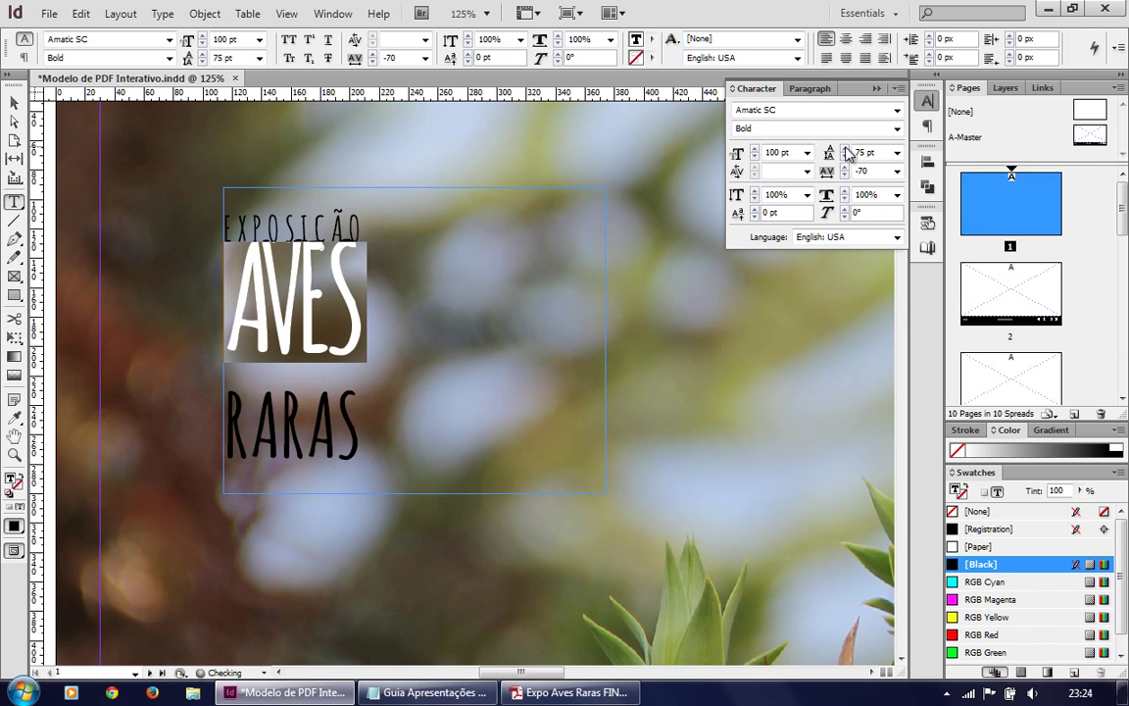
{"action": "left_click", "coordinate": [847, 150]}
{"action": "left_click", "coordinate": [846, 150]}
{"action": "left_click", "coordinate": [847, 150]}
{"action": "left_click", "coordinate": [847, 150]}
{"action": "left_click", "coordinate": [847, 150]}
{"action": "left_click", "coordinate": [846, 150]}
{"action": "left_click", "coordinate": [847, 150]}
{"action": "left_click", "coordinate": [847, 150]}
{"action": "left_click", "coordinate": [847, 150]}
{"action": "left_click", "coordinate": [847, 150]}
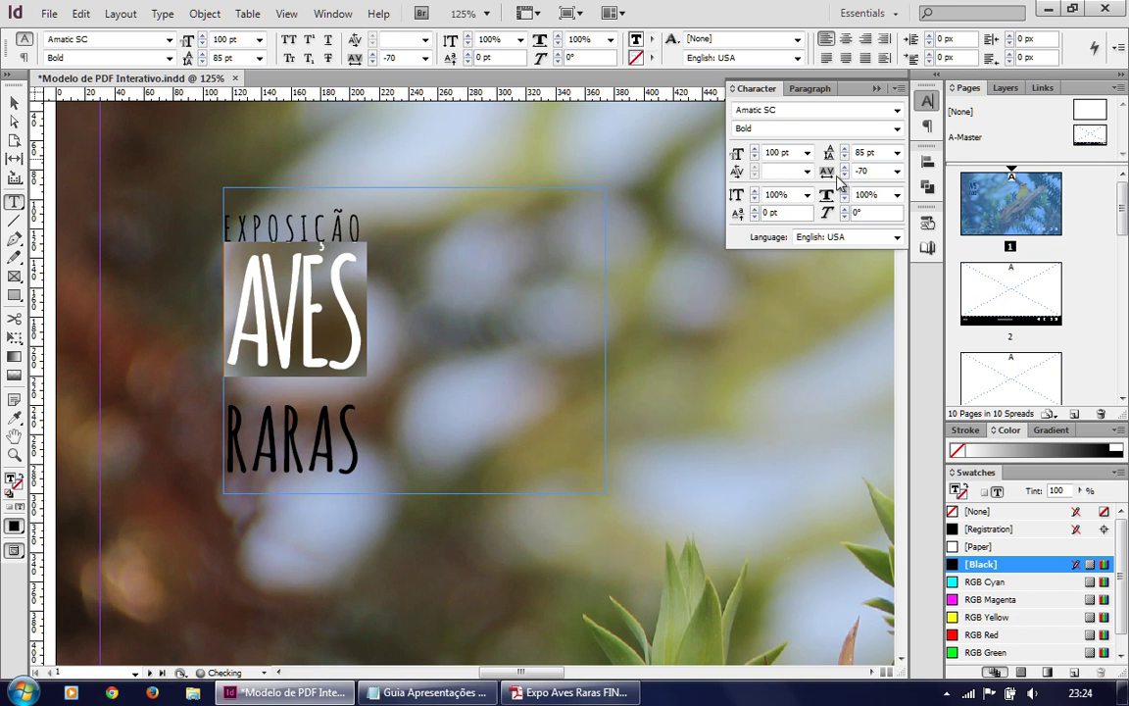
Step: Reduce the leading of the word RARAS to 50 pt so it sits directly beneath AVES
{"action": "left_click", "coordinate": [284, 402]}
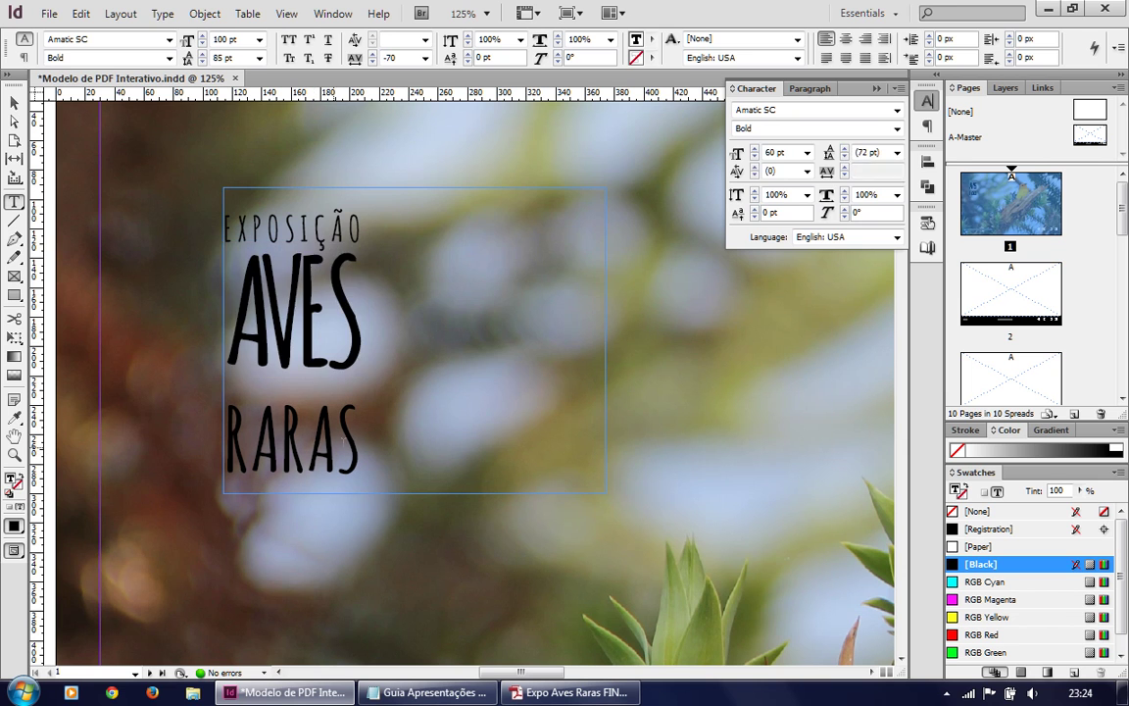
{"action": "double_click", "coordinate": [284, 411]}
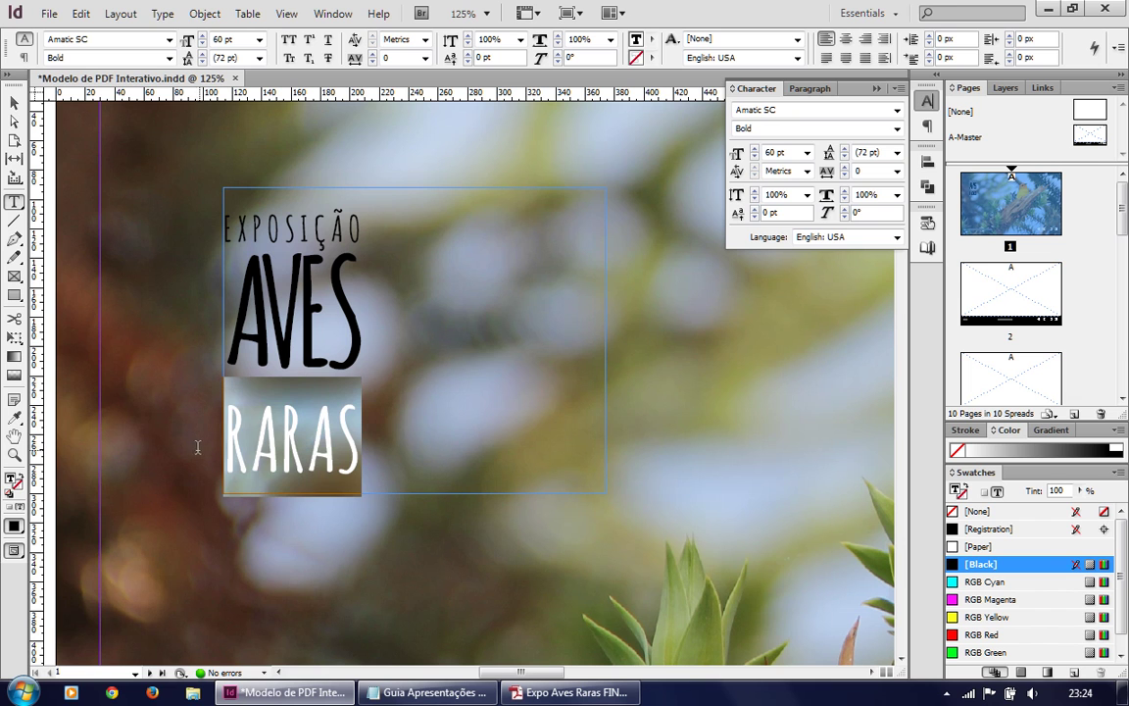
{"action": "left_click", "coordinate": [844, 157]}
{"action": "left_click", "coordinate": [844, 157]}
{"action": "left_click", "coordinate": [844, 156]}
{"action": "left_click", "coordinate": [845, 157]}
{"action": "left_click", "coordinate": [845, 157]}
{"action": "left_click", "coordinate": [845, 157]}
{"action": "left_click", "coordinate": [845, 156]}
{"action": "left_click", "coordinate": [845, 156]}
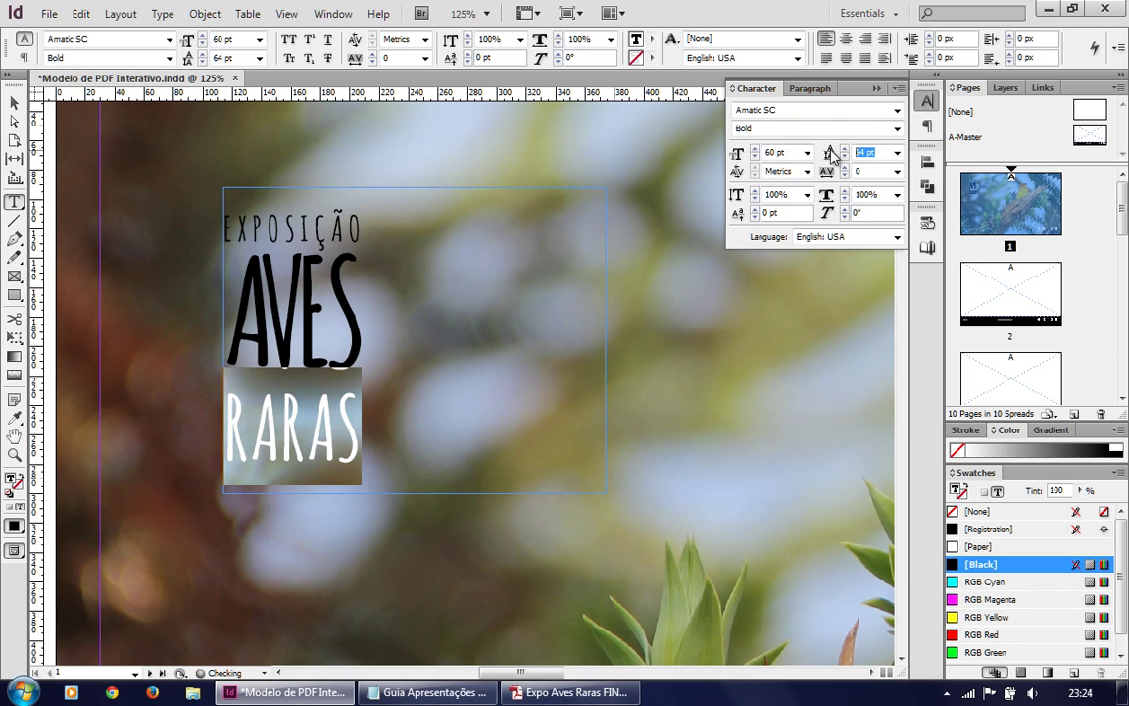
{"action": "key", "text": "Return"}
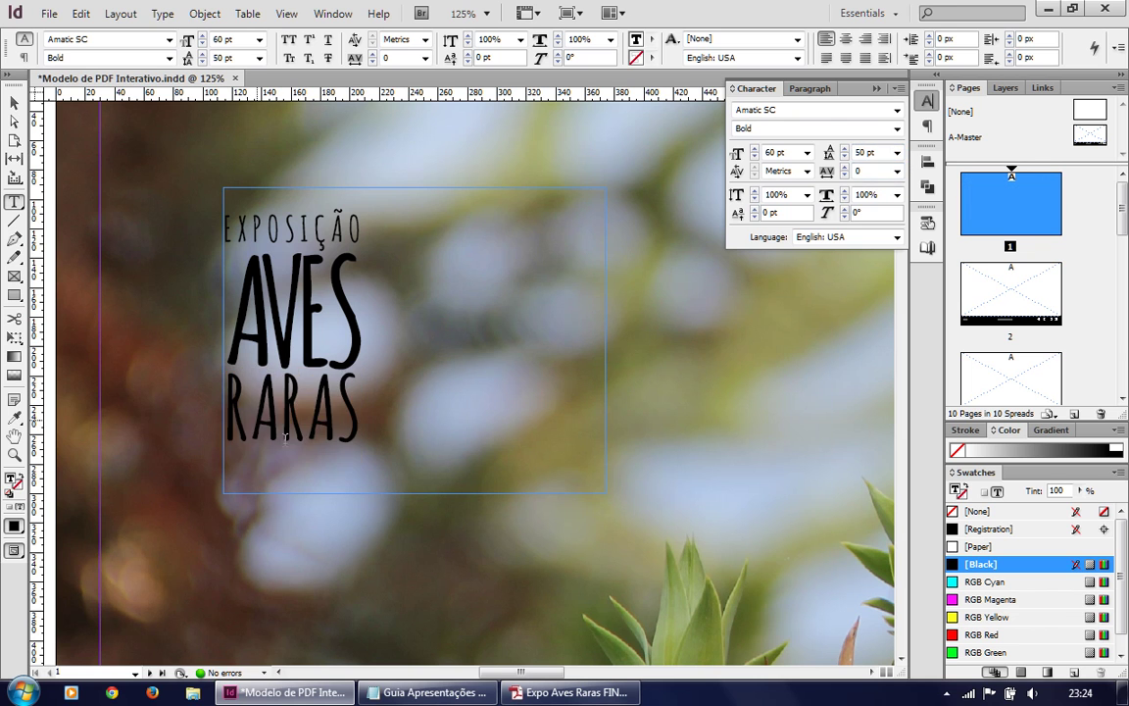
Step: Tighten the letter spacing of the word RARAS to a tracking of -60
{"action": "left_click", "coordinate": [869, 172]}
{"action": "key", "text": "Down"}
{"action": "key", "text": "Down"}
{"action": "key", "text": "Down"}
{"action": "key", "text": "Down"}
{"action": "key", "text": "Down"}
{"action": "key", "text": "Down"}
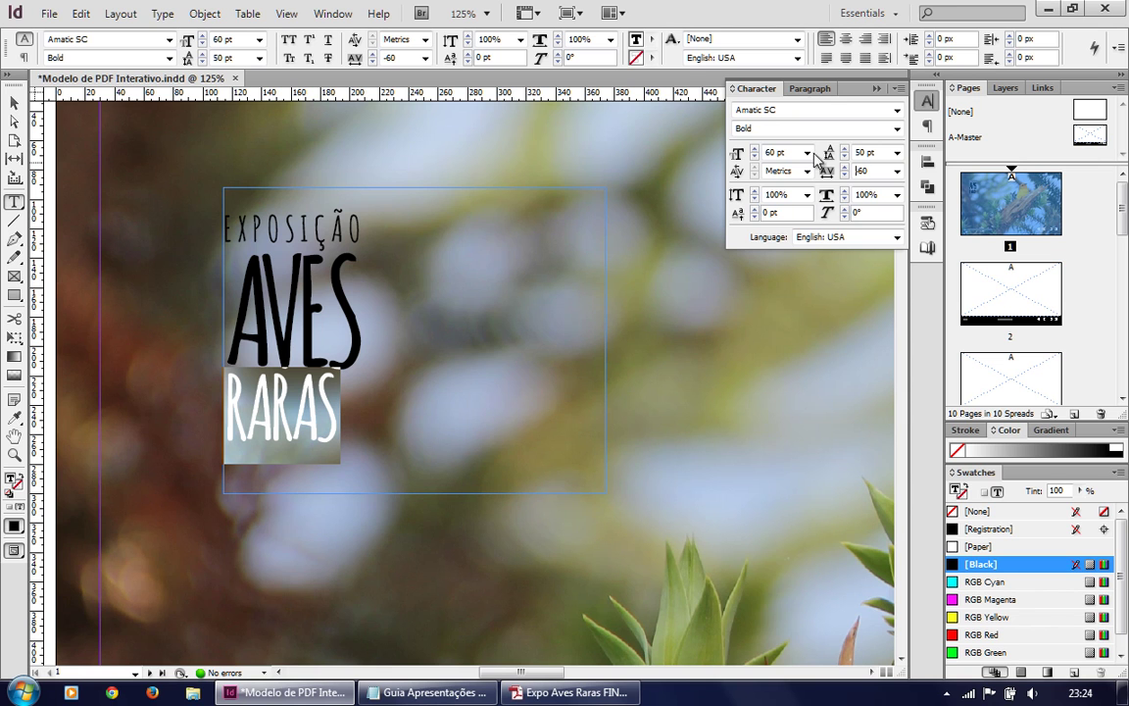
Step: Enlarge the word RARAS to 72 pt so it spans the same width as AVES
{"action": "key", "text": "Up"}
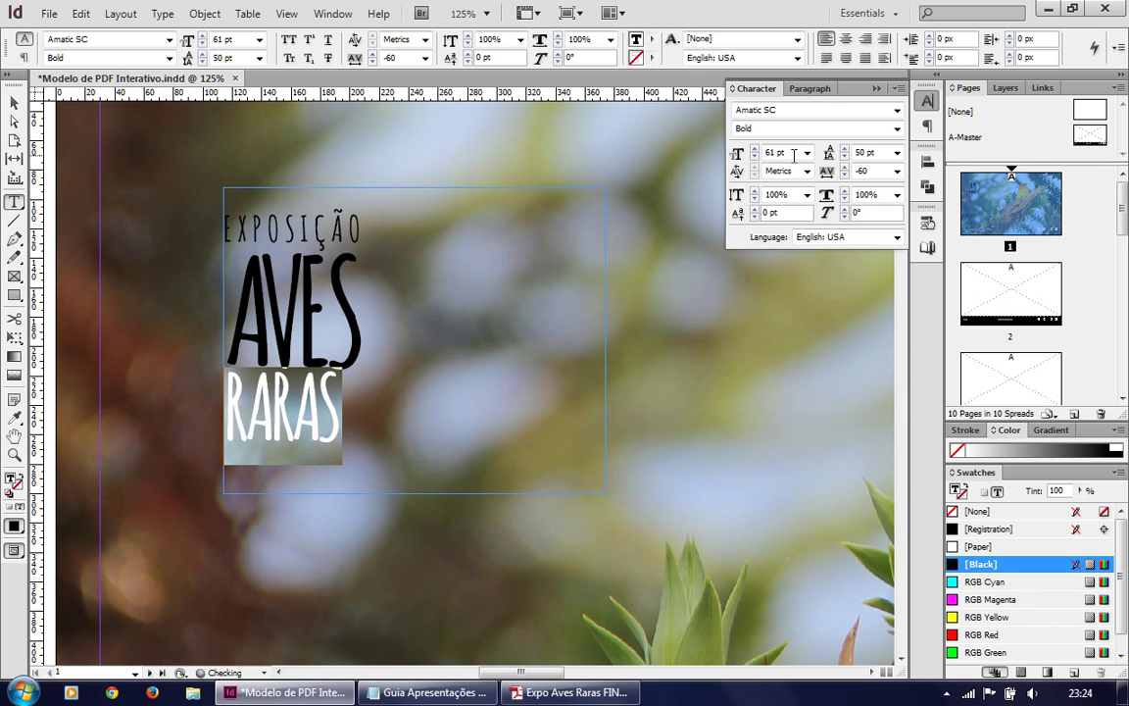
{"action": "key", "text": "Up"}
{"action": "key", "text": "Up"}
{"action": "key", "text": "Up"}
{"action": "key", "text": "Up"}
{"action": "key", "text": "Up"}
{"action": "key", "text": "Up"}
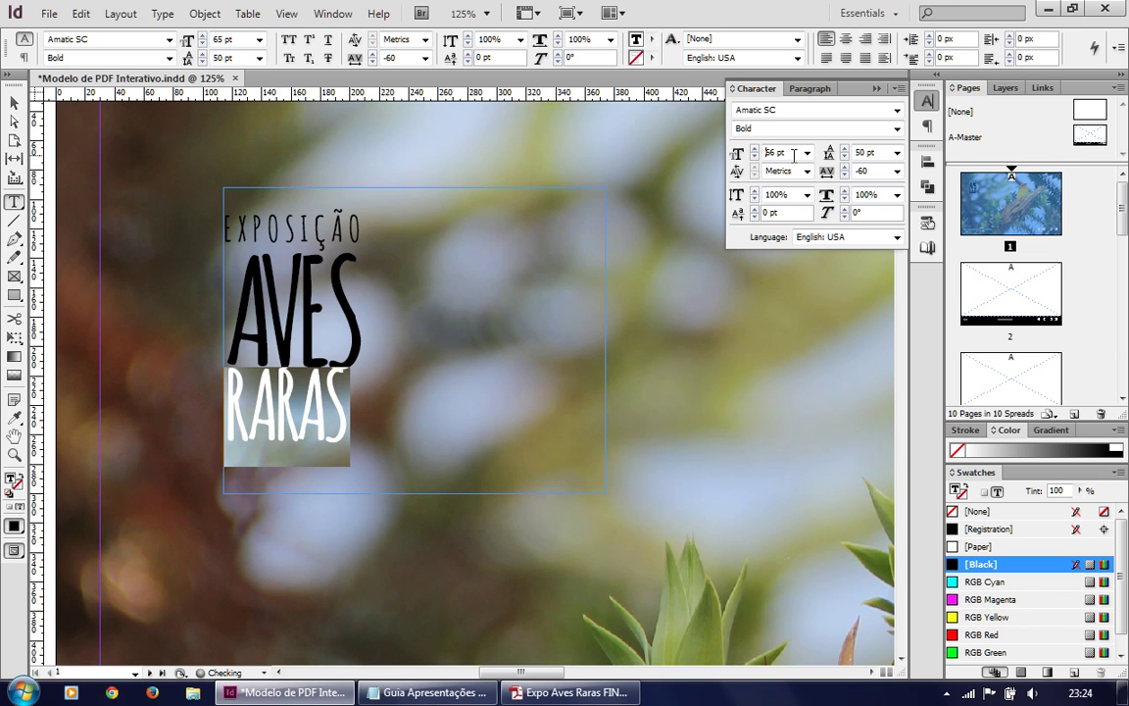
{"action": "key", "text": "Up"}
{"action": "key", "text": "Up"}
{"action": "key", "text": "Up"}
{"action": "key", "text": "Up"}
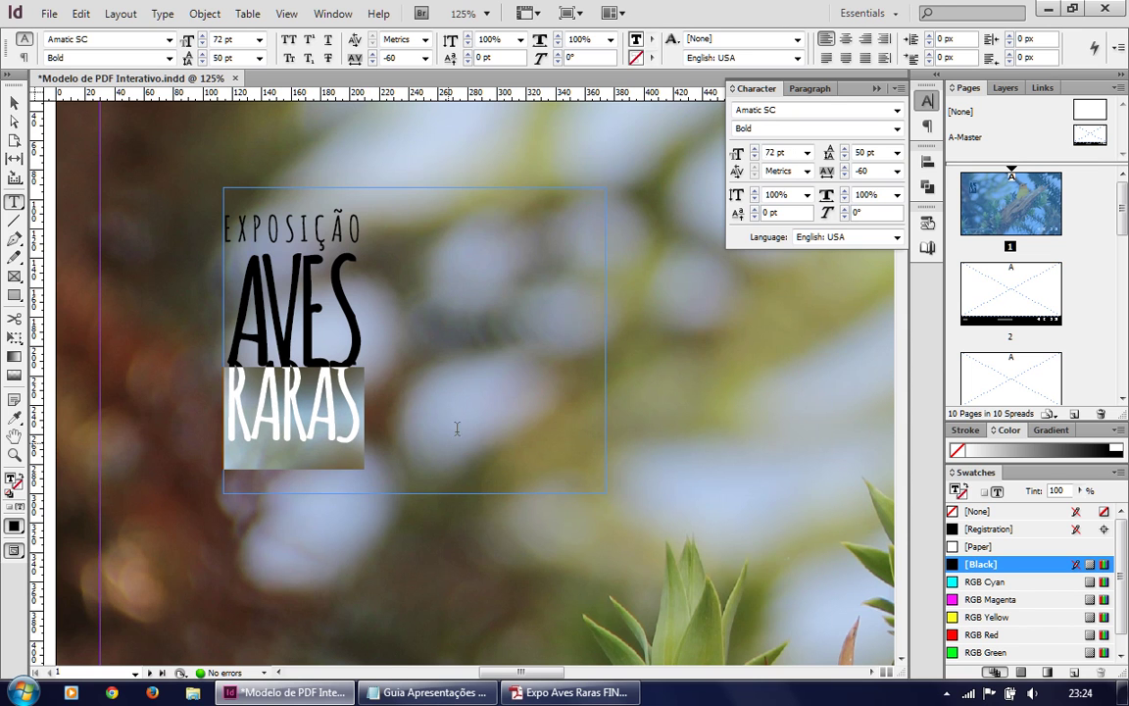
{"action": "left_click", "coordinate": [276, 387]}
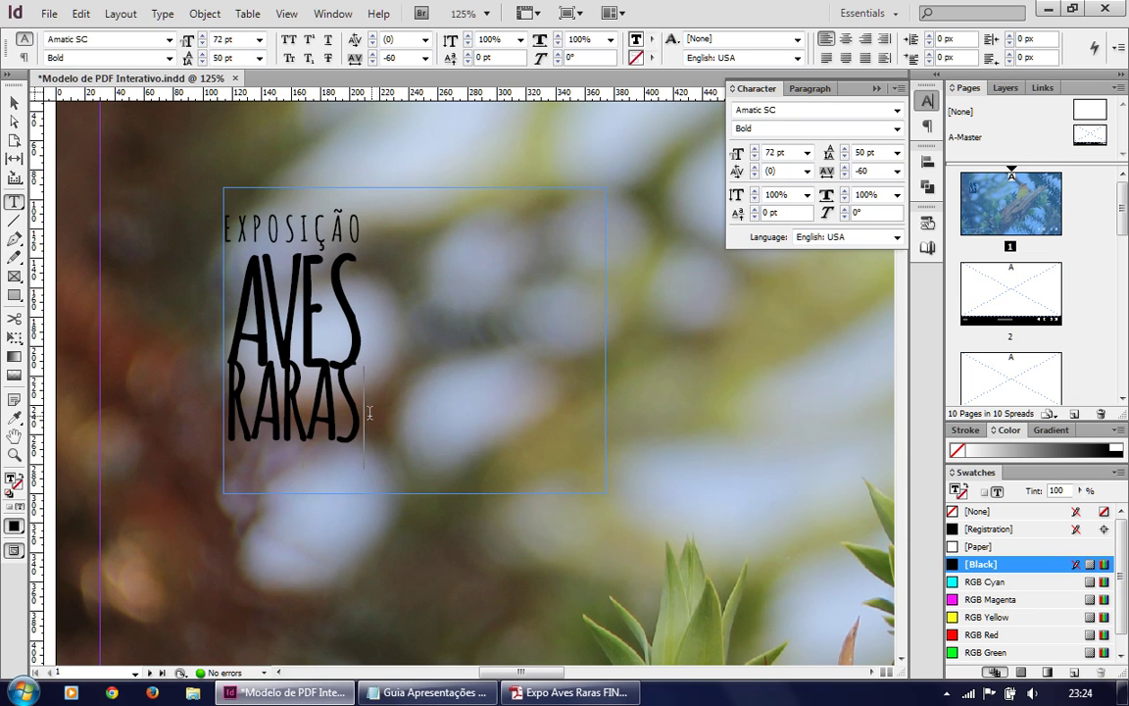
Step: Increase the leading of the word RARAS to 56 pt so it no longer overlaps AVES
{"action": "left_click_drag", "start_coordinate": [370, 405], "coordinate": [203, 408]}
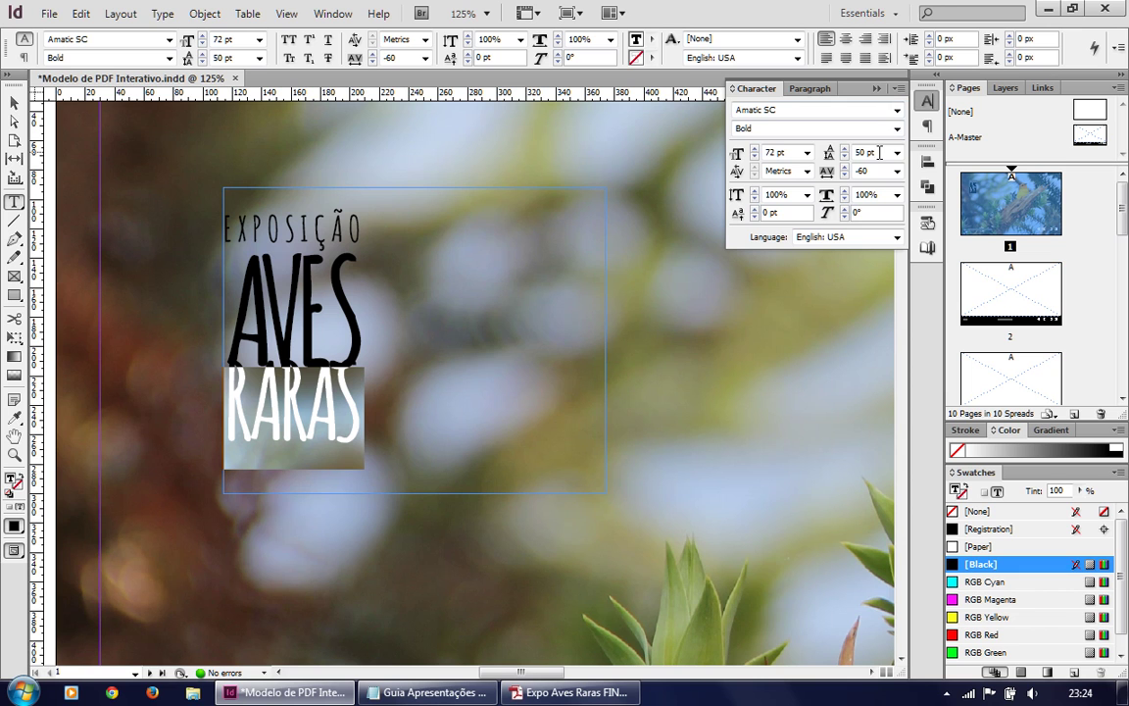
{"action": "key", "text": "Up"}
{"action": "key", "text": "Up"}
{"action": "key", "text": "Up"}
{"action": "key", "text": "Up"}
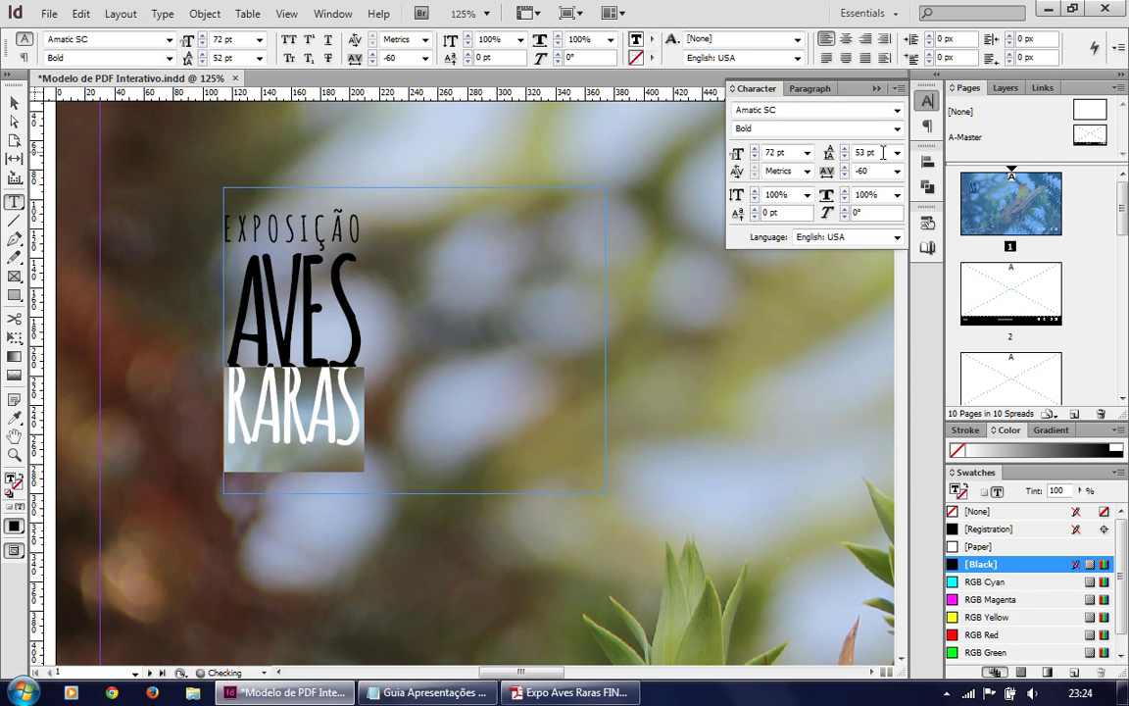
{"action": "key", "text": "Up"}
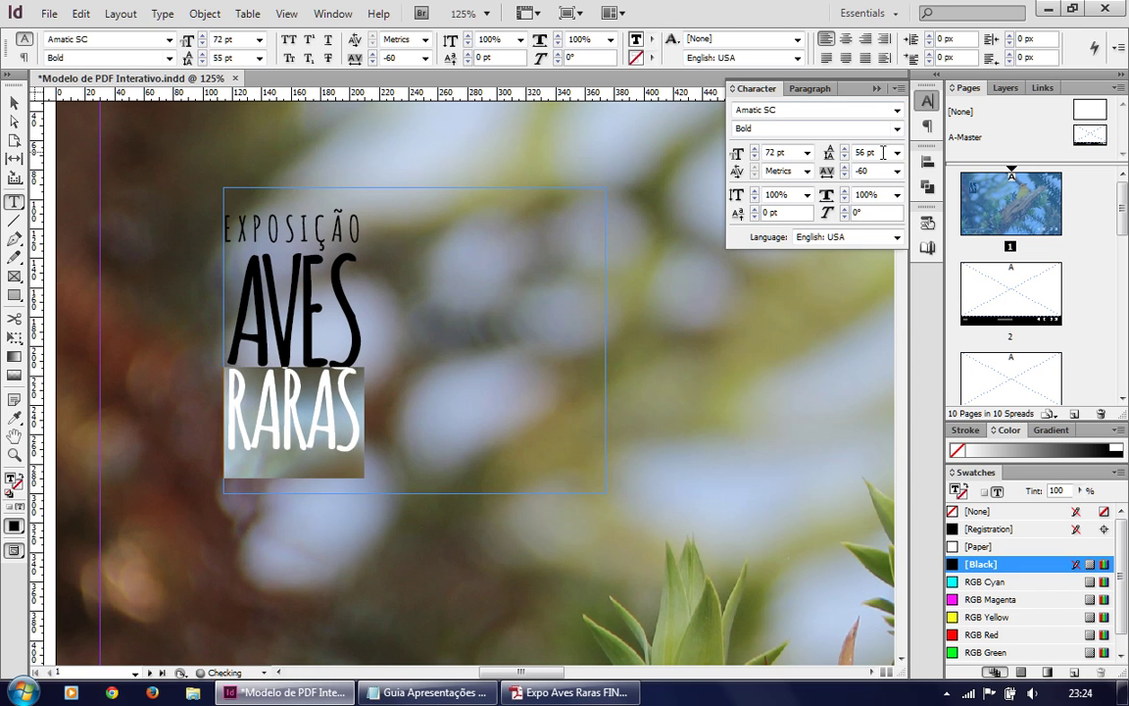
{"action": "left_click", "coordinate": [300, 387]}
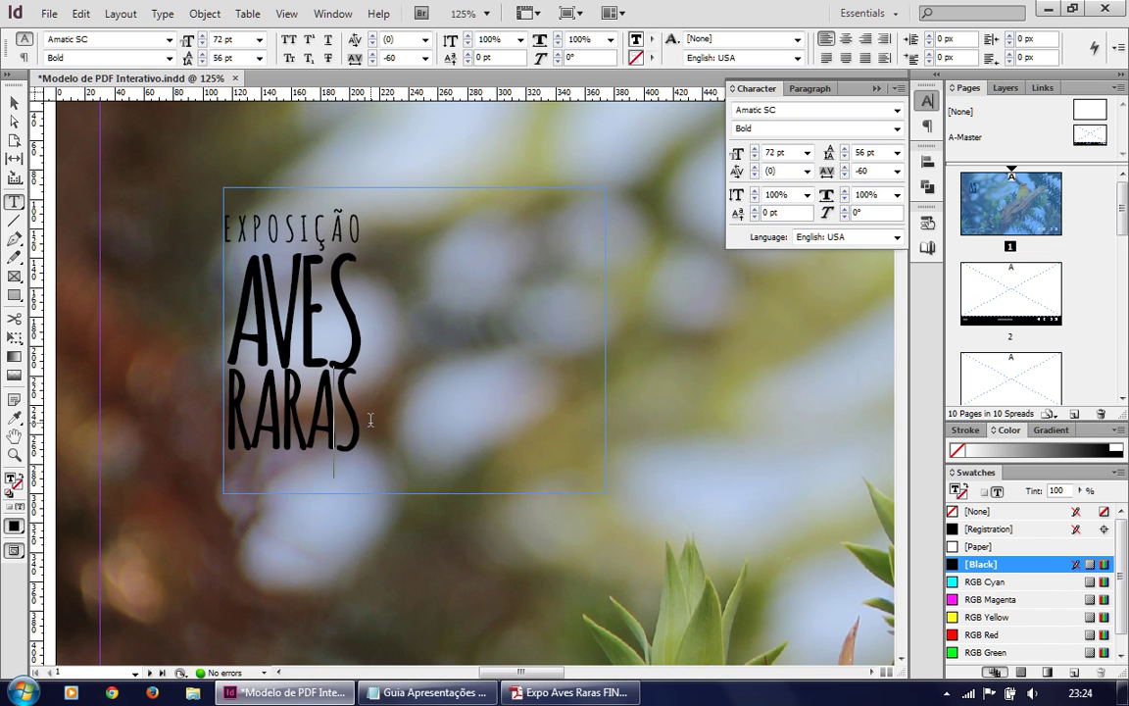
{"action": "left_click_drag", "start_coordinate": [366, 416], "coordinate": [204, 408]}
{"action": "left_click", "coordinate": [350, 421]}
{"action": "left_click", "coordinate": [927, 103]}
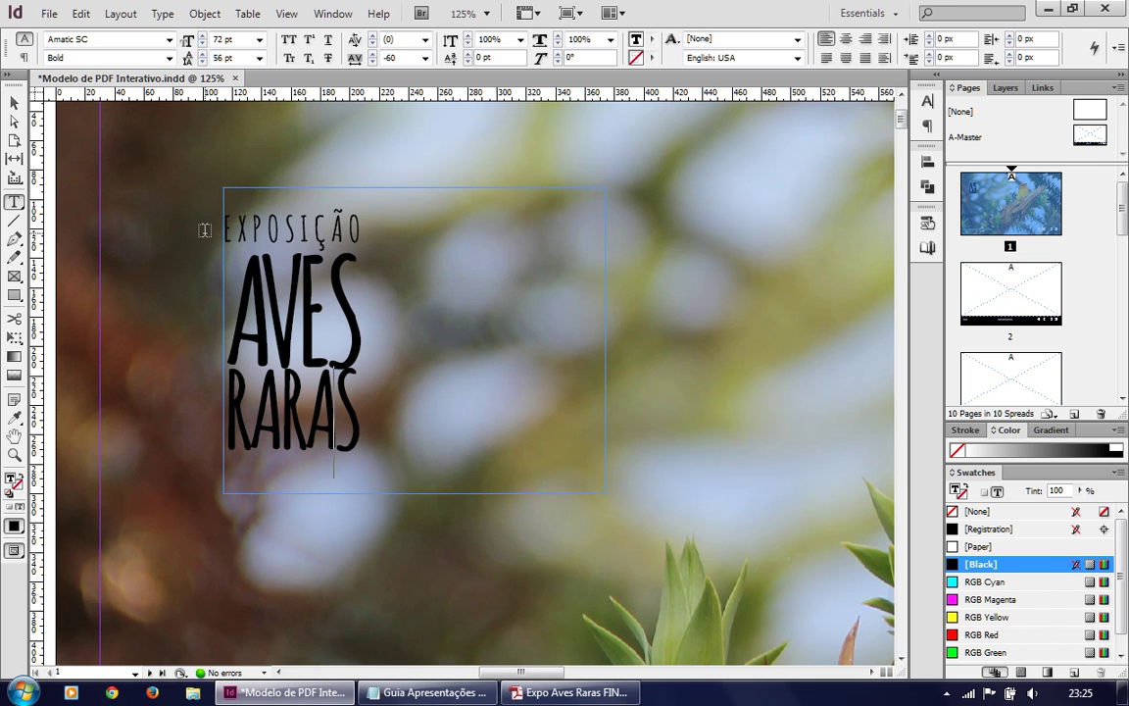
Step: Fit the title's text frame closely around its text, narrowing it to about 104 px wide
{"action": "left_click", "coordinate": [15, 102]}
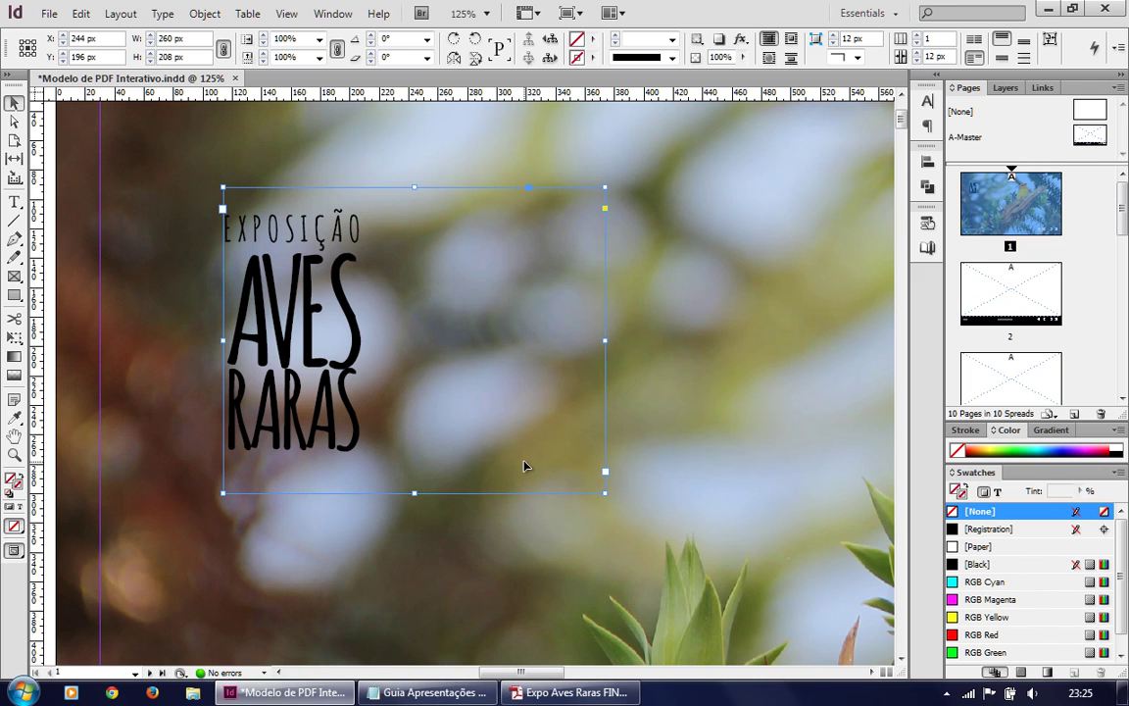
{"action": "left_click_drag", "start_coordinate": [603, 497], "coordinate": [408, 487]}
{"action": "key", "text": "ctrl+alt+c"}
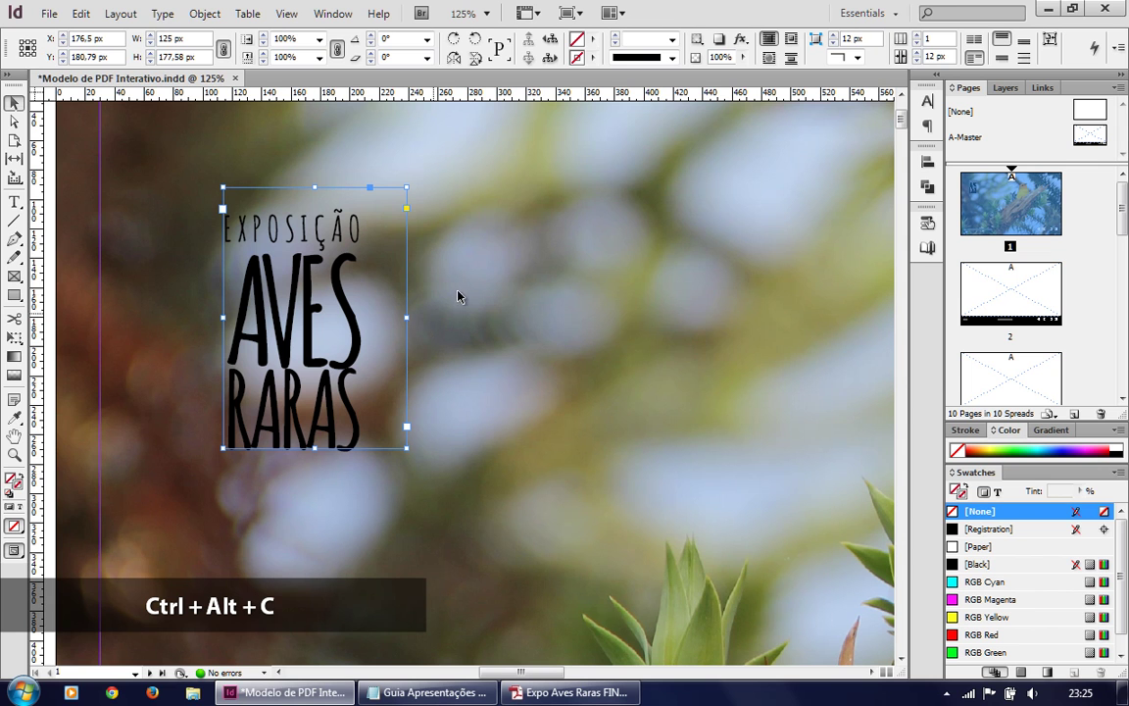
{"action": "left_click_drag", "start_coordinate": [407, 316], "coordinate": [386, 318]}
{"action": "left_click_drag", "start_coordinate": [374, 316], "coordinate": [377, 317]}
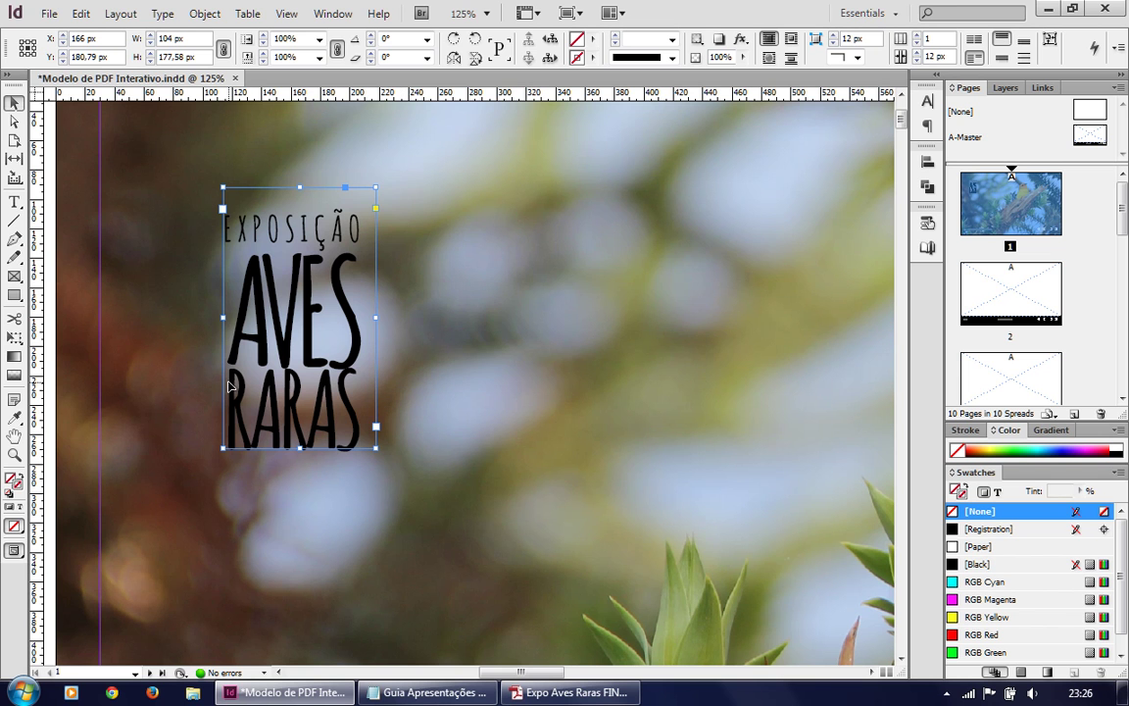
Step: Place a copy of the title's text frame on the empty pasteboard beside the page as an editable backup
{"action": "left_click_drag", "start_coordinate": [166, 297], "coordinate": [504, 385]}
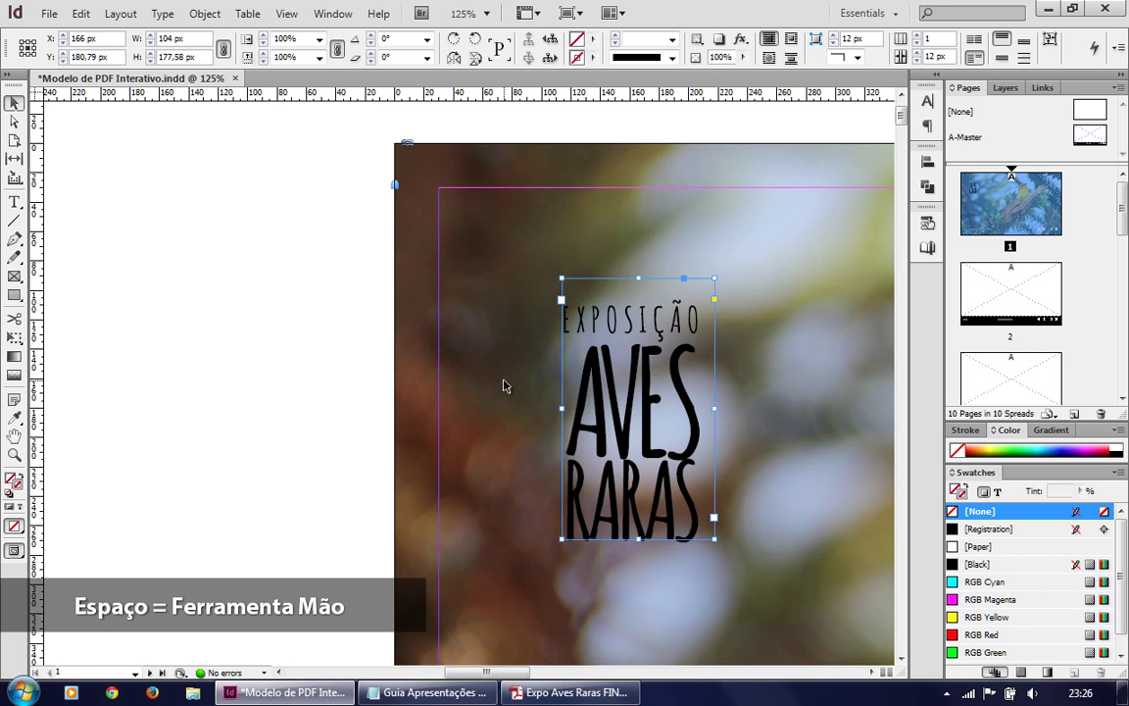
{"action": "left_click_drag", "start_coordinate": [469, 433], "coordinate": [526, 408]}
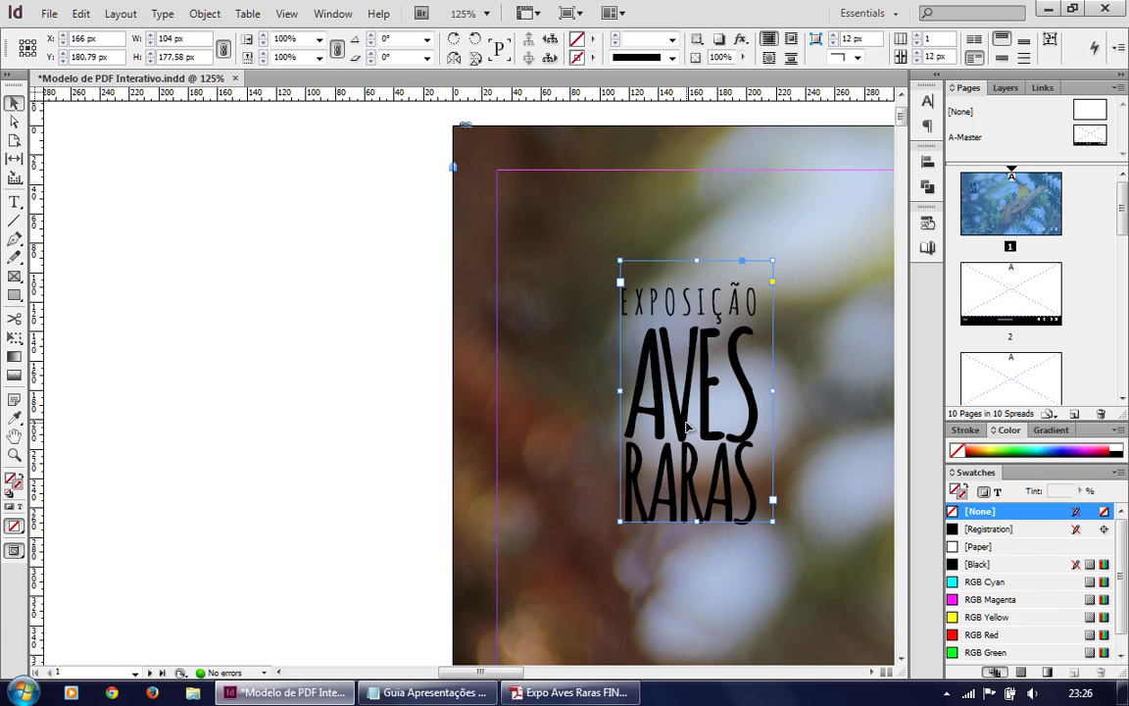
{"action": "left_click_drag", "start_coordinate": [683, 432], "coordinate": [136, 300]}
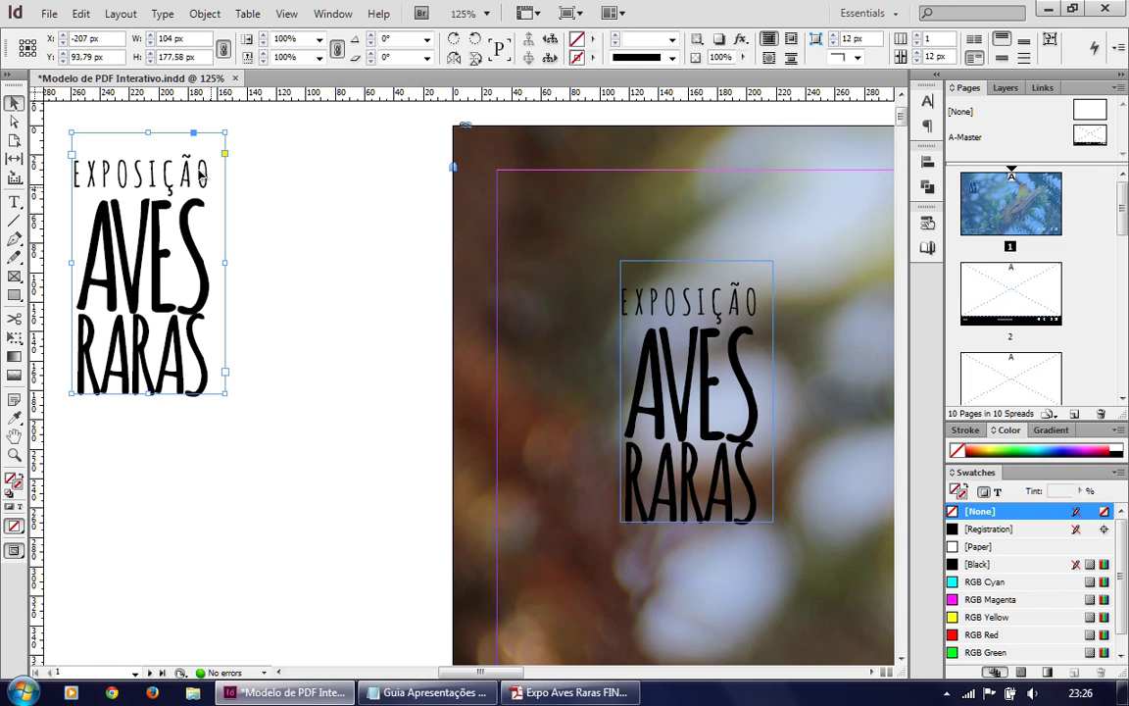
{"action": "double_click", "coordinate": [132, 225]}
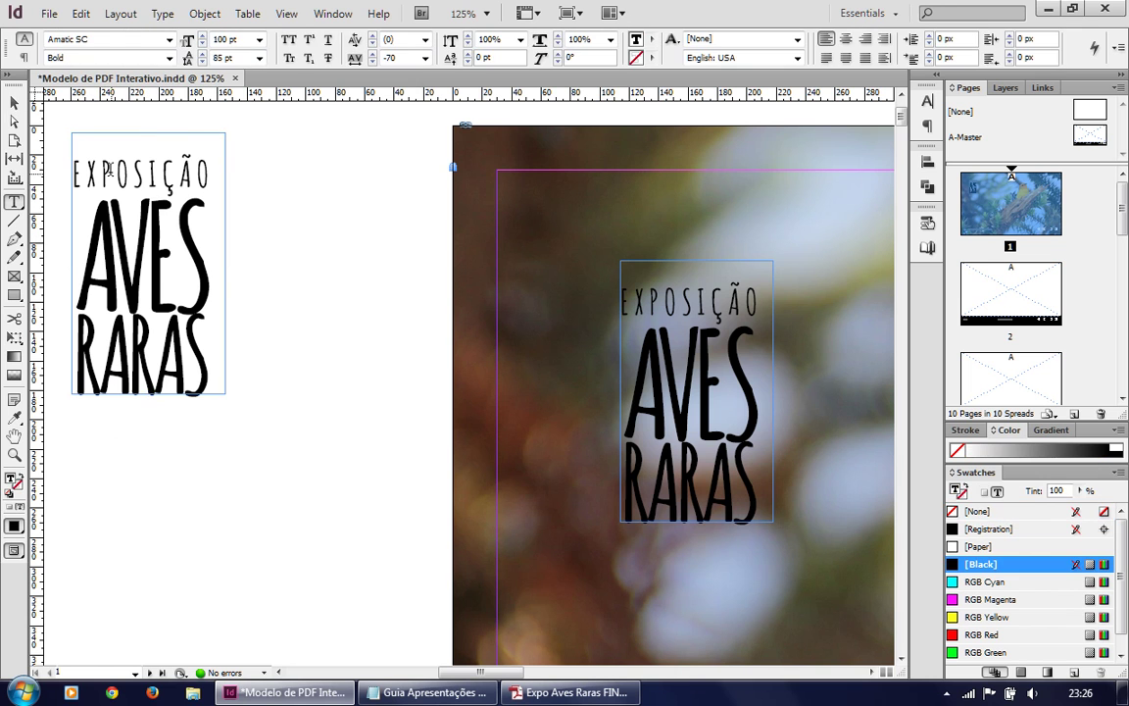
{"action": "left_click", "coordinate": [107, 171]}
{"action": "left_click", "coordinate": [149, 266]}
{"action": "left_click", "coordinate": [14, 104]}
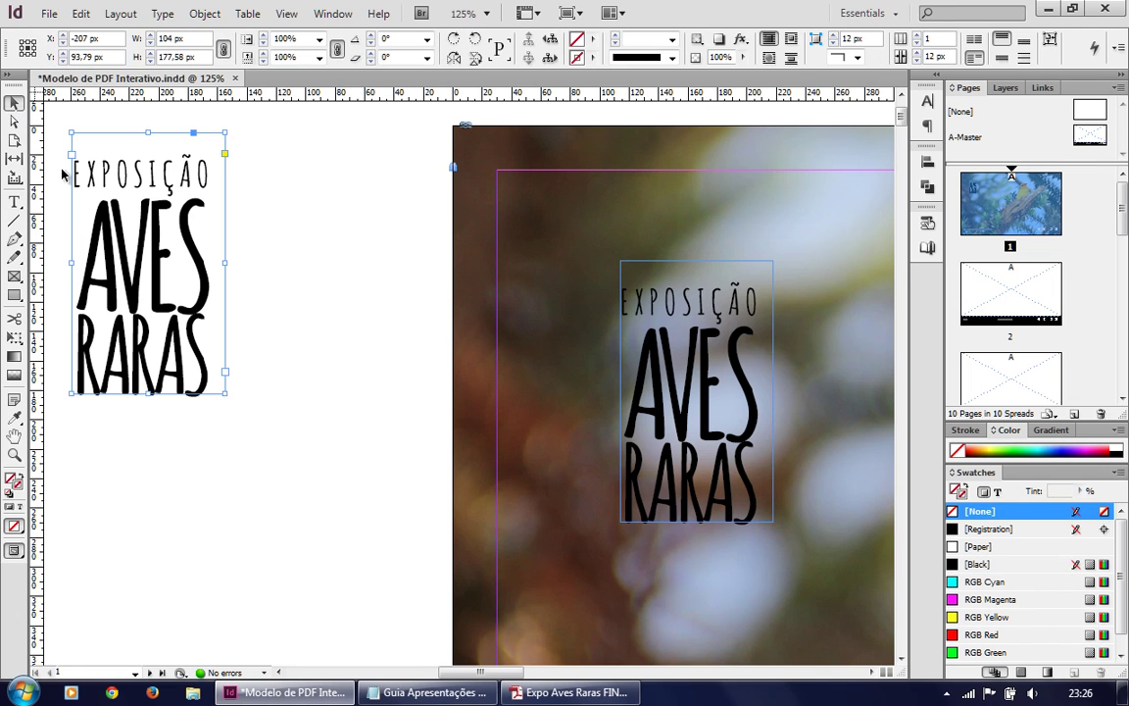
Step: Convert the title on the page to outlines, leaving the pasteboard copy as live text
{"action": "left_click", "coordinate": [689, 382]}
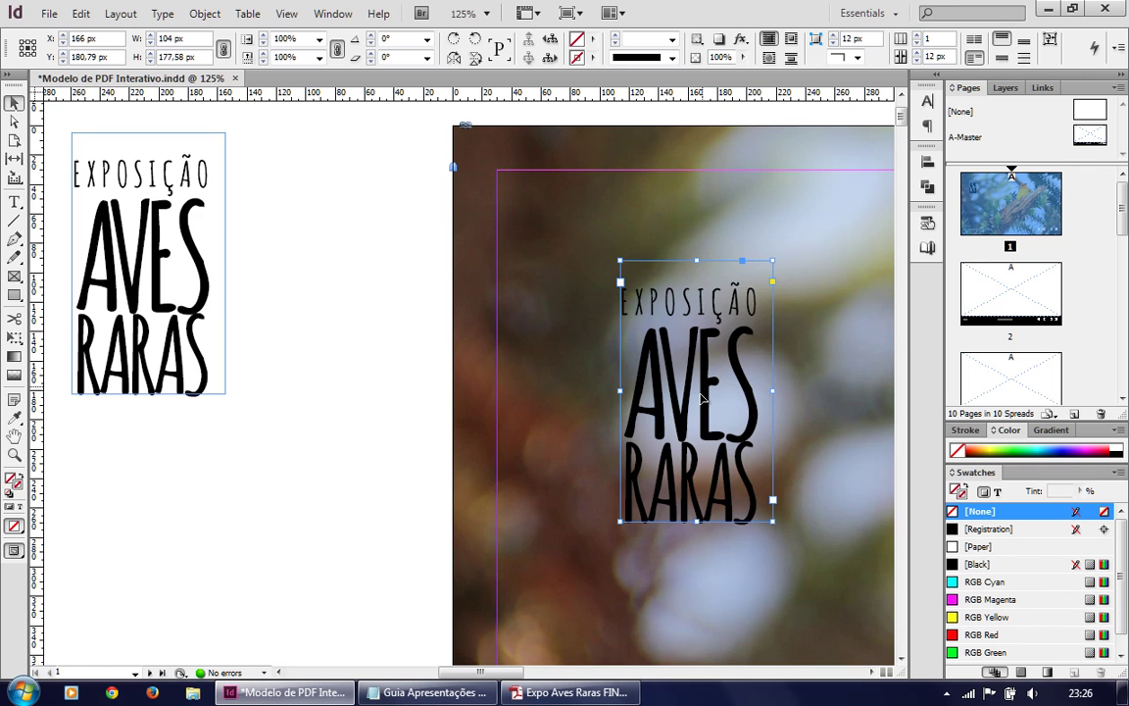
{"action": "left_click_drag", "start_coordinate": [723, 466], "coordinate": [322, 444]}
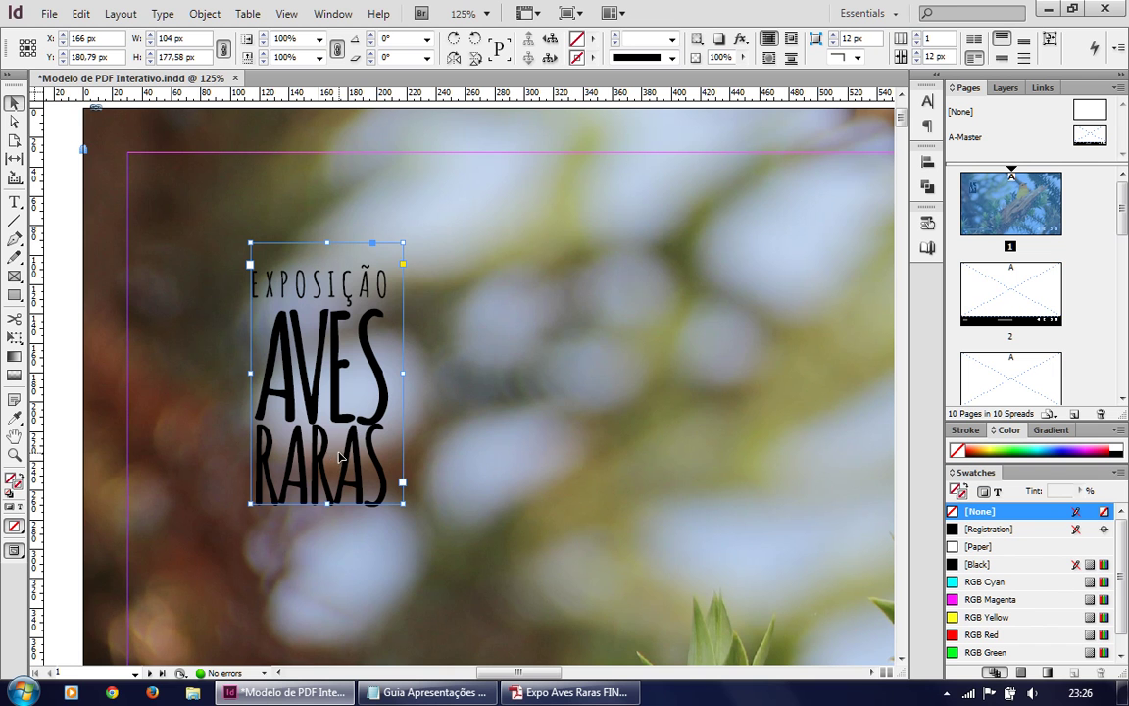
{"action": "left_click", "coordinate": [164, 13]}
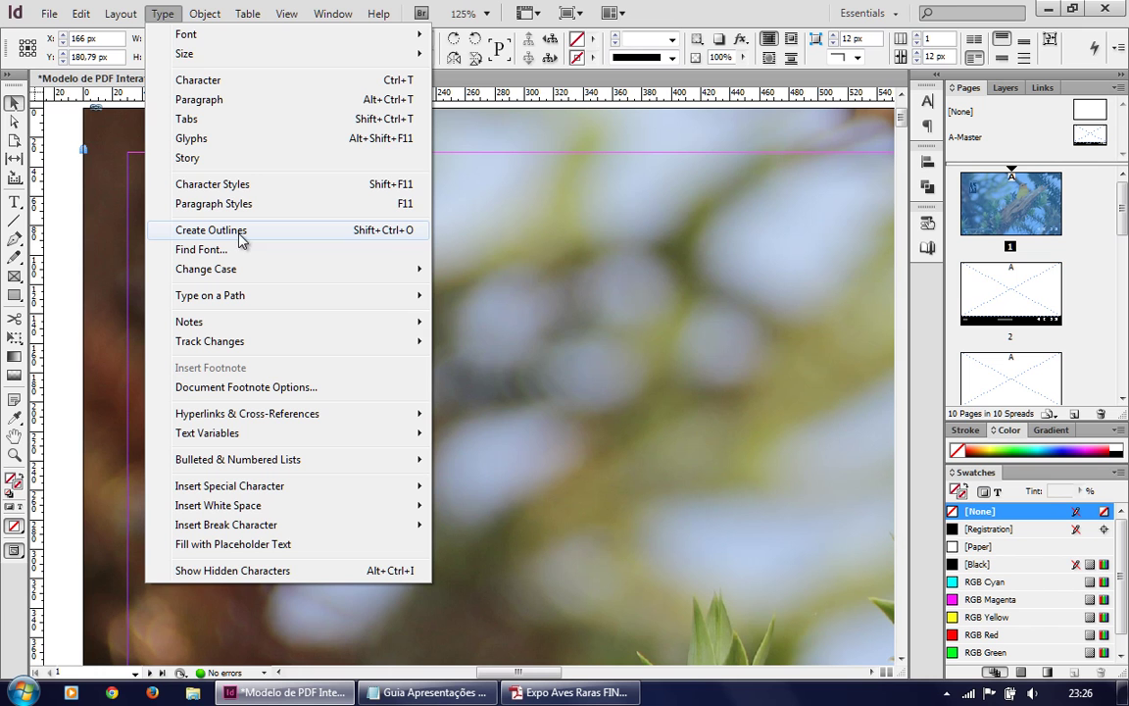
{"action": "left_click", "coordinate": [368, 227]}
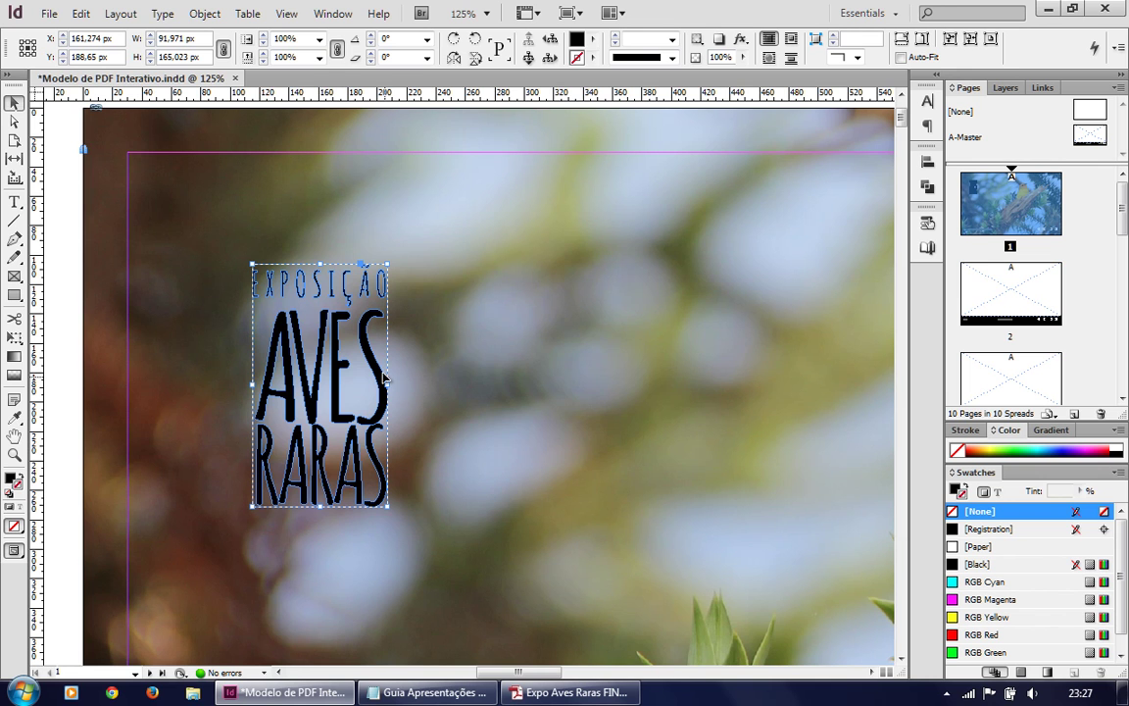
Step: Fill the outlined title with [Paper] and move it closer to the page's upper-left corner
{"action": "mouse_move", "coordinate": [391, 419]}
{"action": "left_mouse_down"}
{"action": "mouse_move", "coordinate": [499, 433]}
{"action": "mouse_move", "coordinate": [452, 392]}
{"action": "mouse_move", "coordinate": [354, 424]}
{"action": "mouse_move", "coordinate": [365, 415]}
{"action": "mouse_move", "coordinate": [398, 433]}
{"action": "mouse_move", "coordinate": [381, 415]}
{"action": "left_mouse_up"}
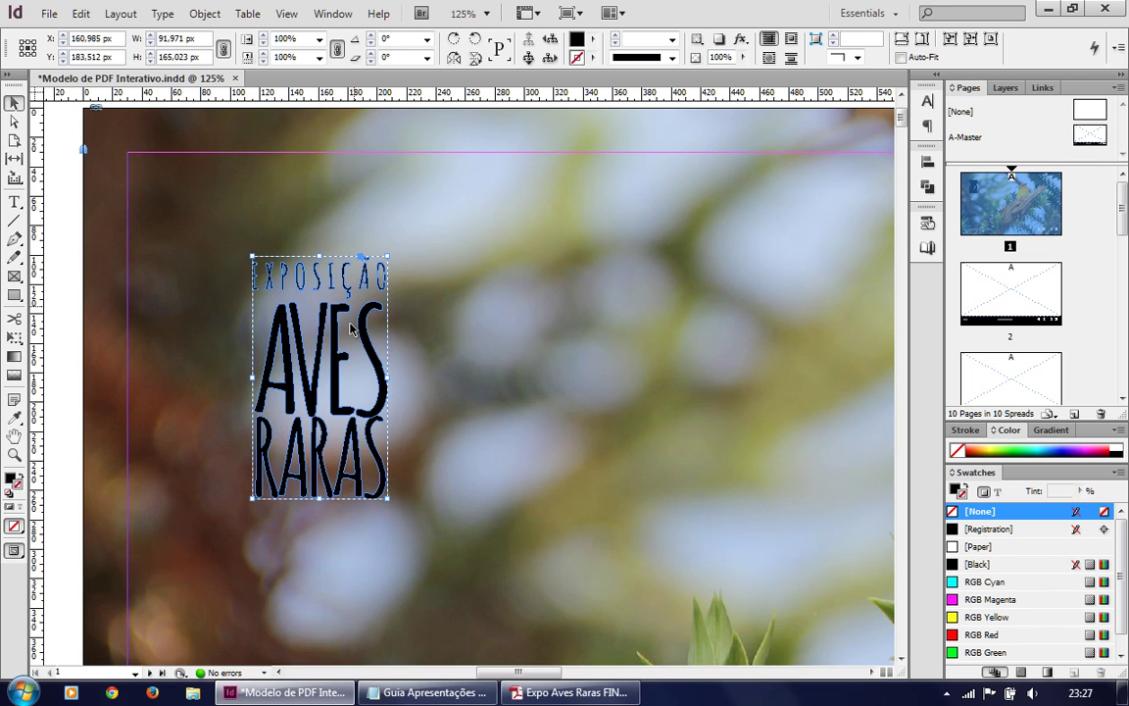
{"action": "left_click_drag", "start_coordinate": [348, 370], "coordinate": [386, 391]}
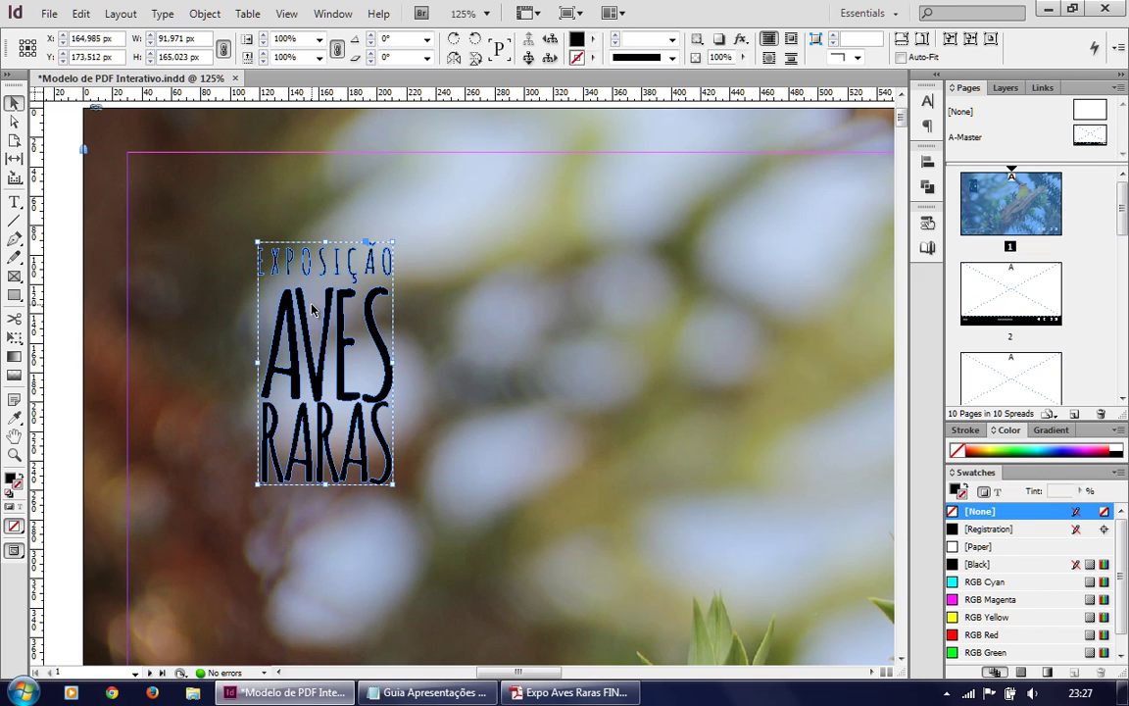
{"action": "left_click", "coordinate": [593, 44]}
{"action": "left_click", "coordinate": [628, 111]}
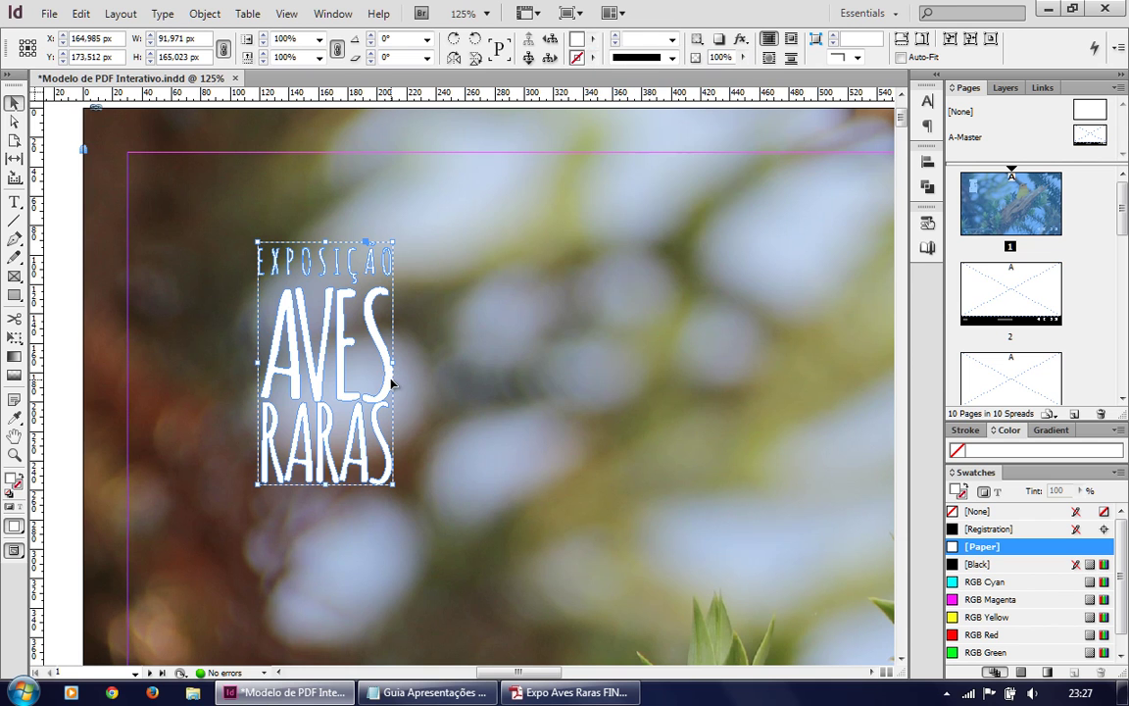
{"action": "left_click_drag", "start_coordinate": [391, 388], "coordinate": [342, 374]}
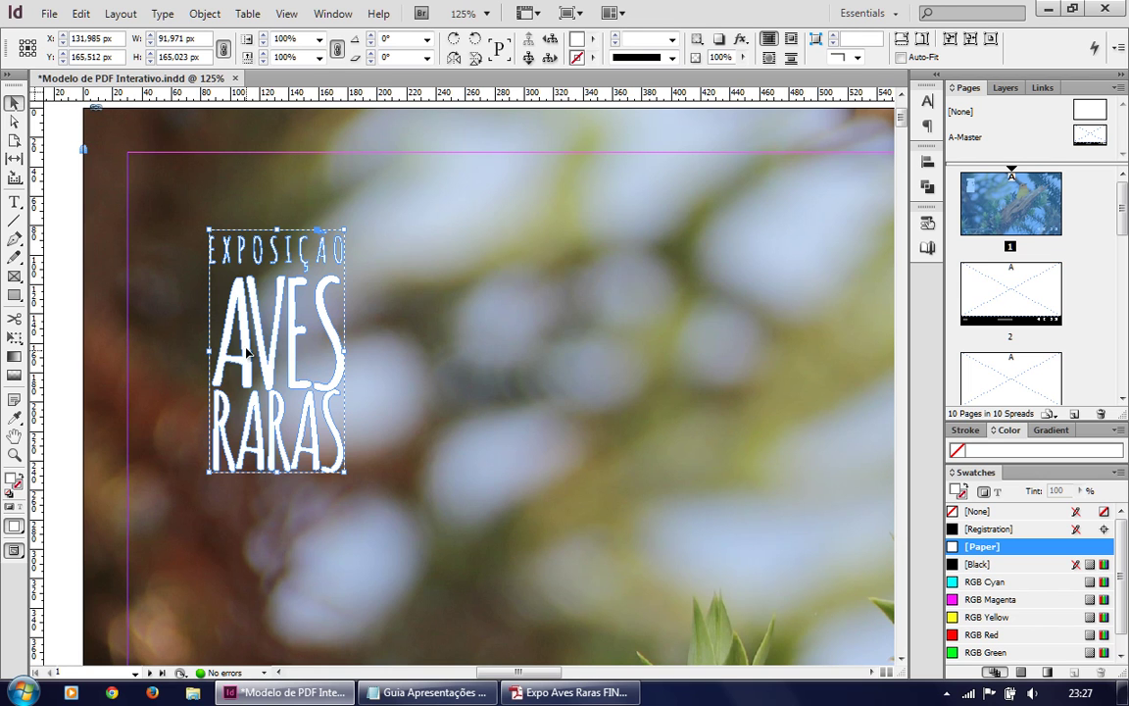
{"action": "left_click_drag", "start_coordinate": [250, 327], "coordinate": [251, 326]}
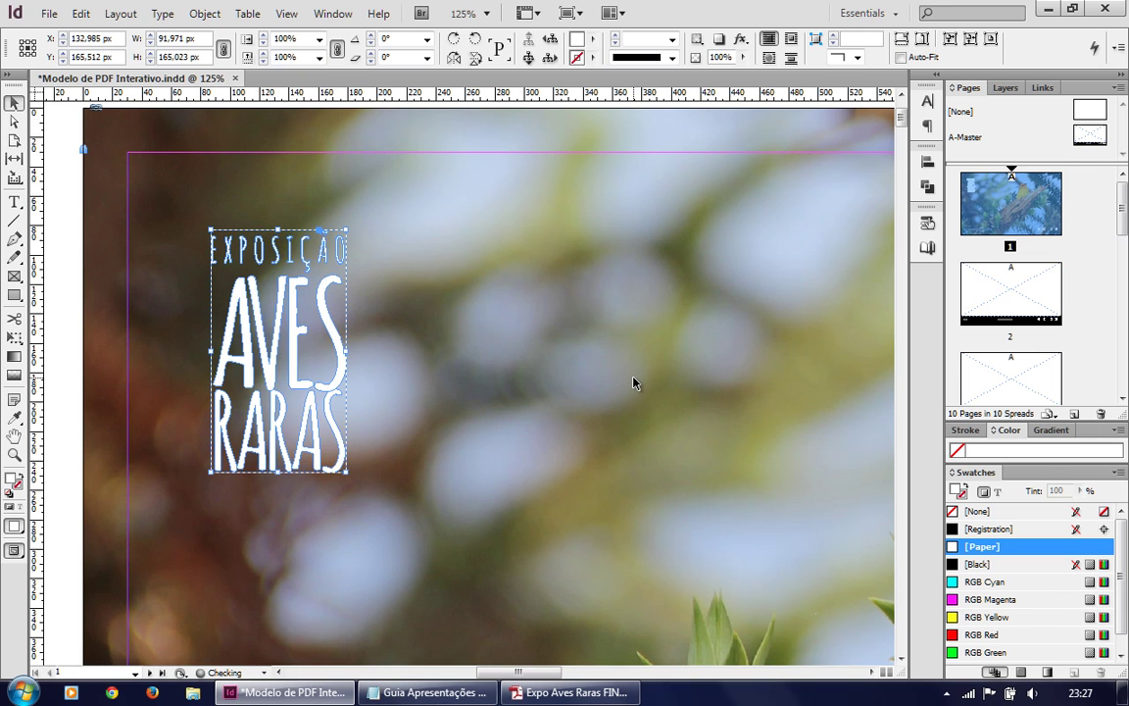
Step: Scale the outlined title proportionally to a height of 200 px and shift it slightly down the page
{"action": "key", "text": "ctrl+0"}
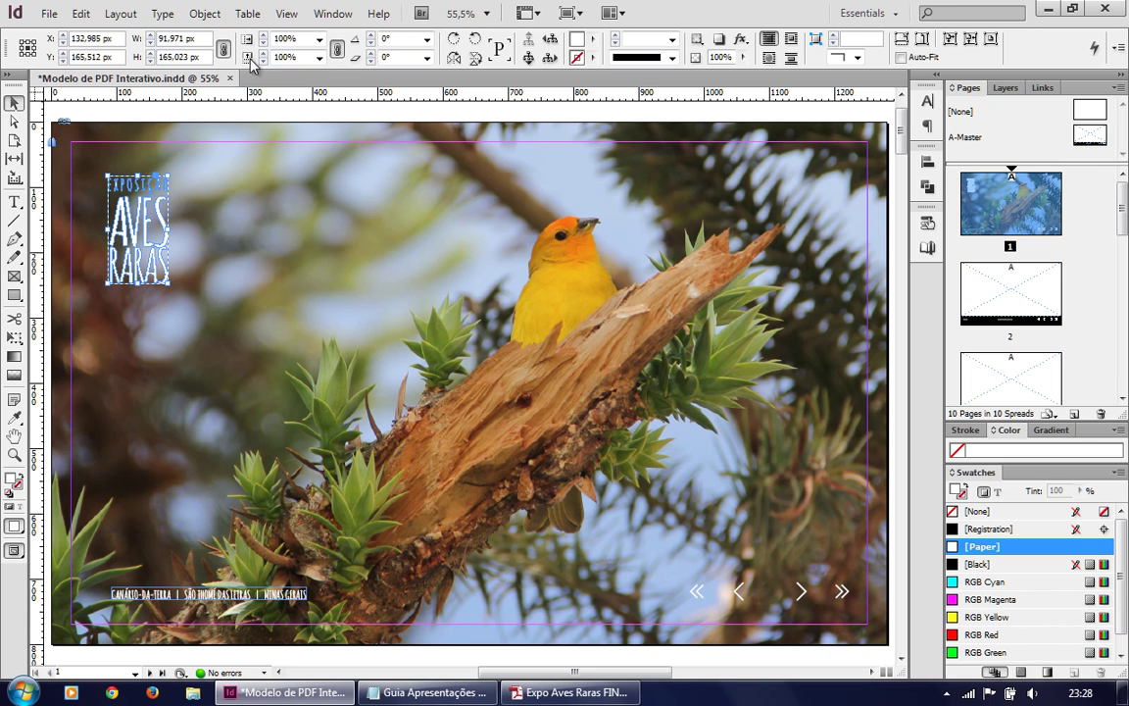
{"action": "double_click", "coordinate": [166, 57]}
{"action": "type", "text": "2px"}
{"action": "key", "text": "Return"}
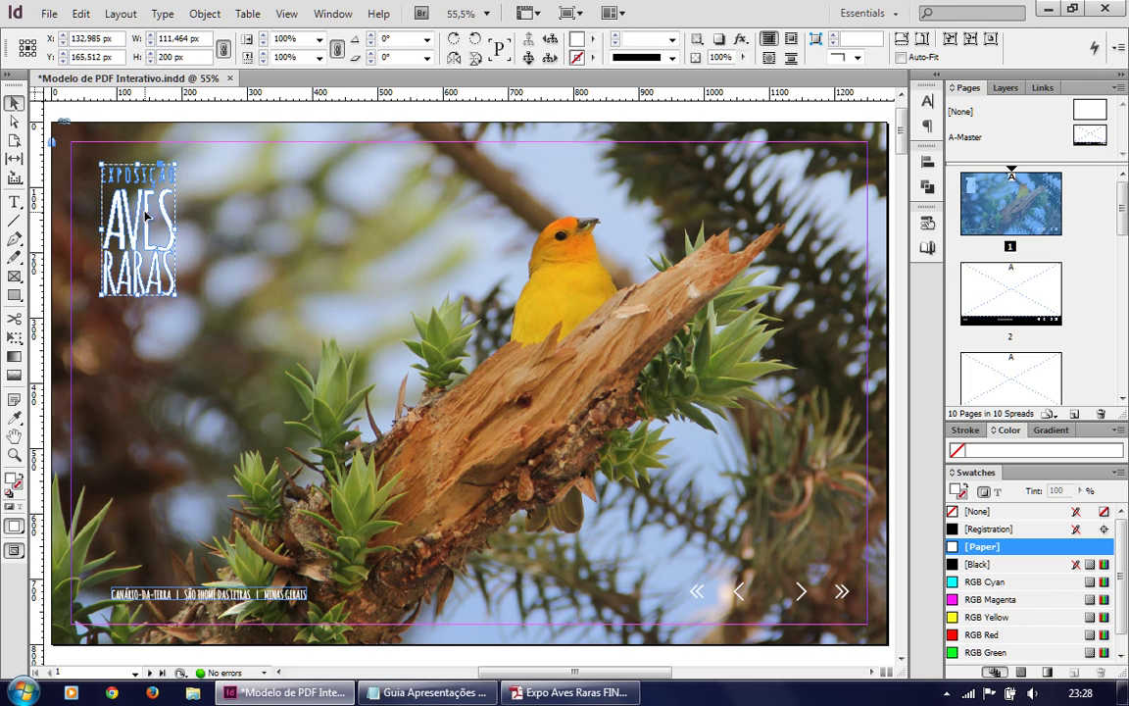
{"action": "mouse_move", "coordinate": [150, 217]}
{"action": "left_mouse_down"}
{"action": "mouse_move", "coordinate": [136, 198]}
{"action": "mouse_move", "coordinate": [154, 227]}
{"action": "left_mouse_up"}
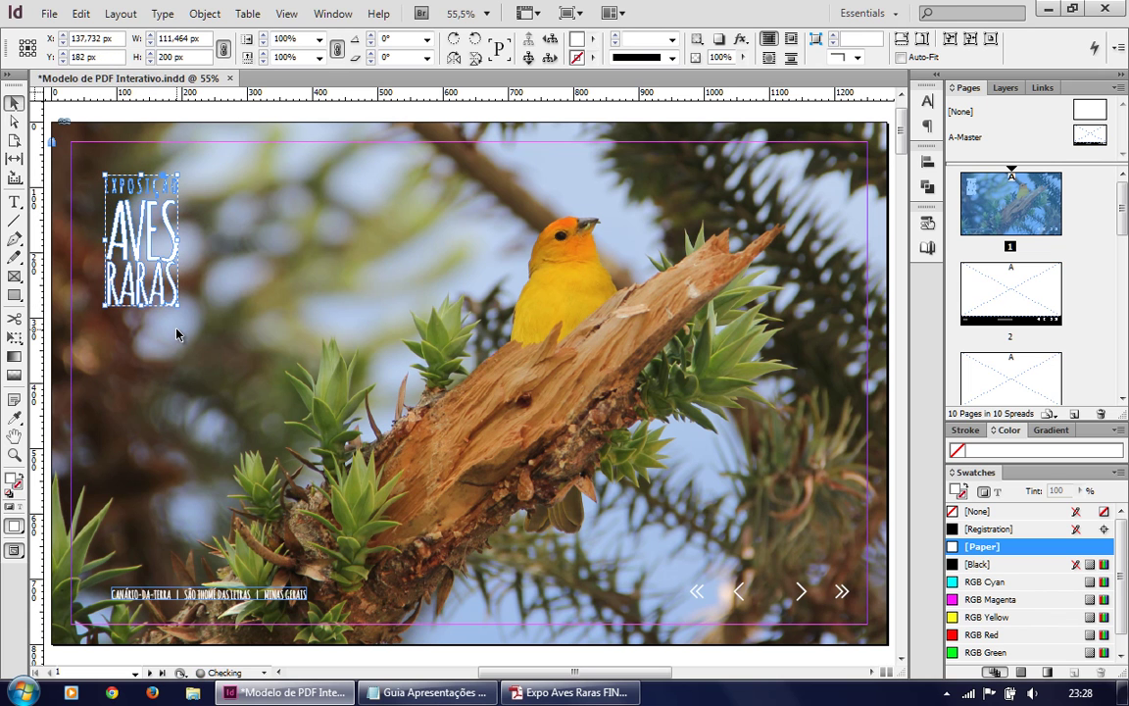
Step: Scale the outlined title proportionally to a height of 300 px and reposition it near the page's upper-left corner
{"action": "double_click", "coordinate": [162, 57]}
{"action": "key", "text": "Return"}
{"action": "left_click_drag", "start_coordinate": [144, 195], "coordinate": [181, 251]}
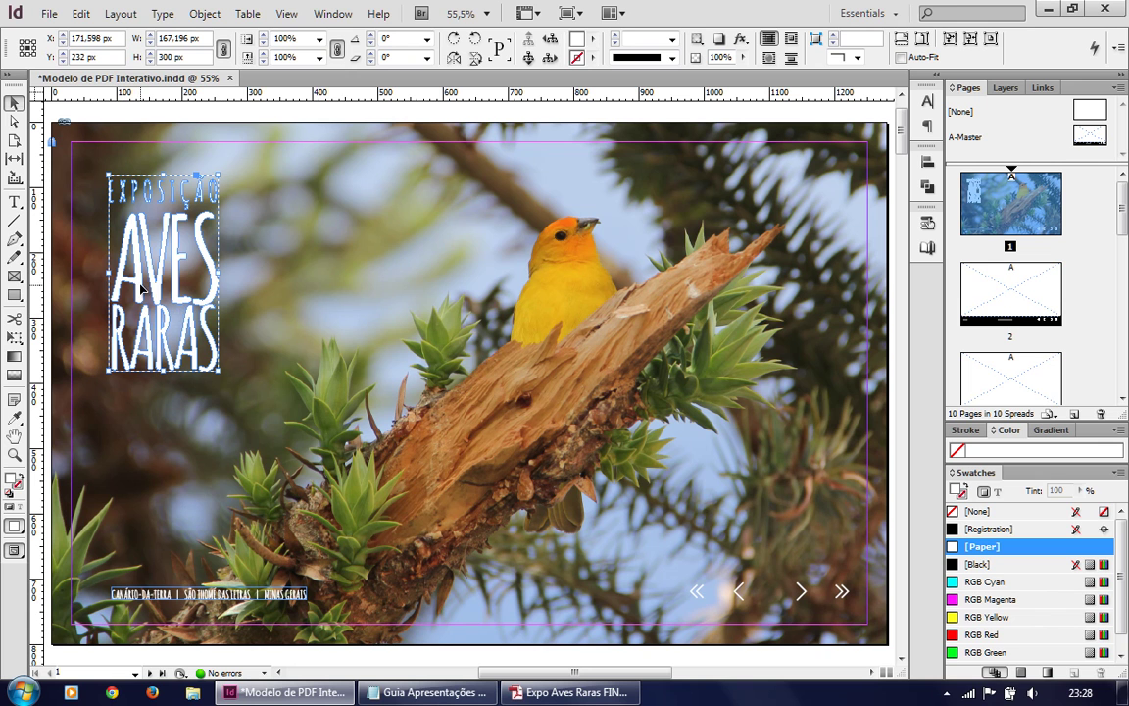
{"action": "left_click_drag", "start_coordinate": [134, 260], "coordinate": [135, 266]}
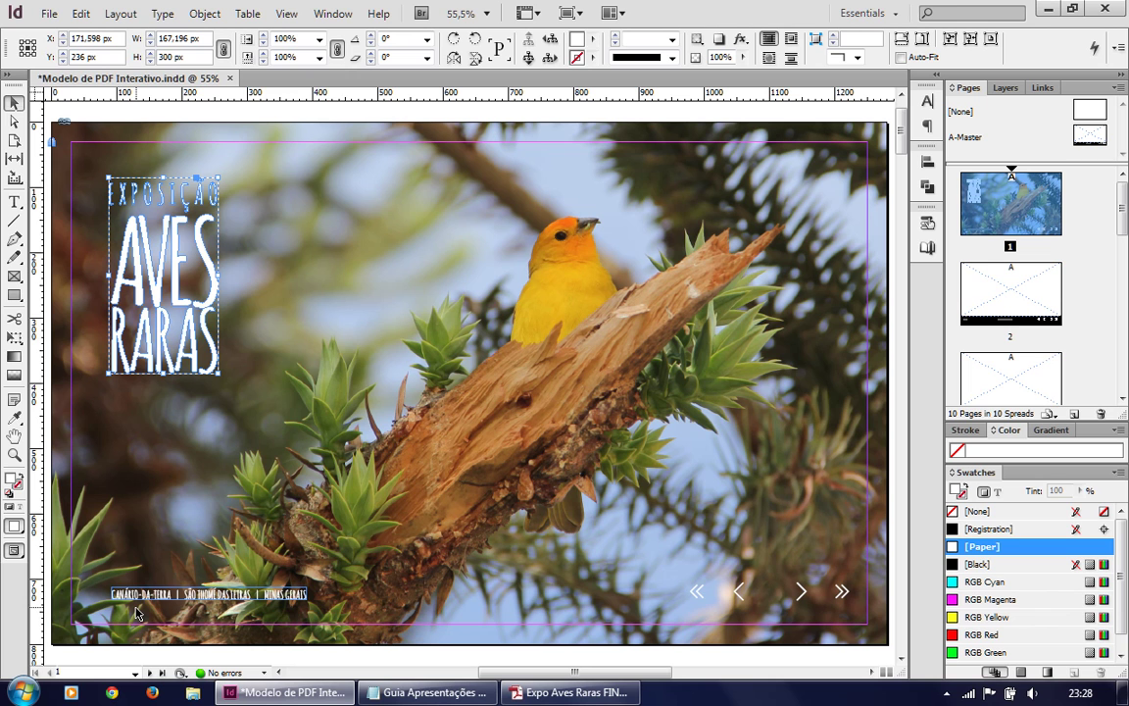
Step: Align the left edges of the outlined title and the CANÁRIO-DA-TERRA caption at the page's bottom, and deselect them
{"action": "key", "text": "shift"}
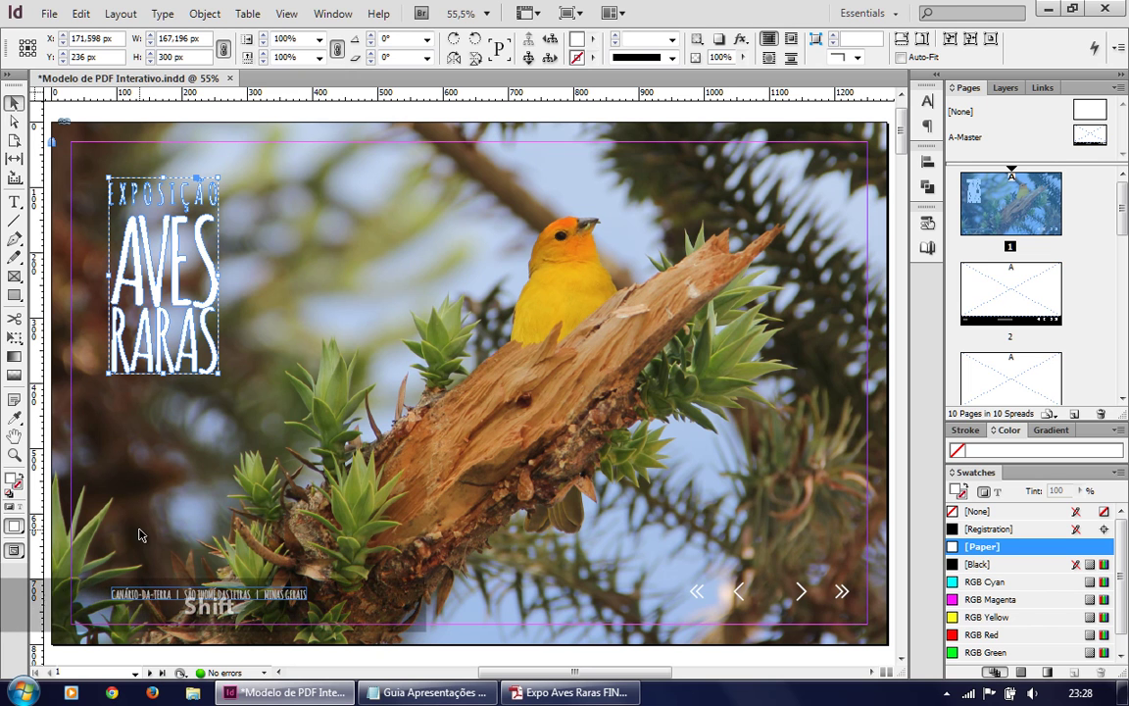
{"action": "left_click", "coordinate": [117, 594], "text": "shift"}
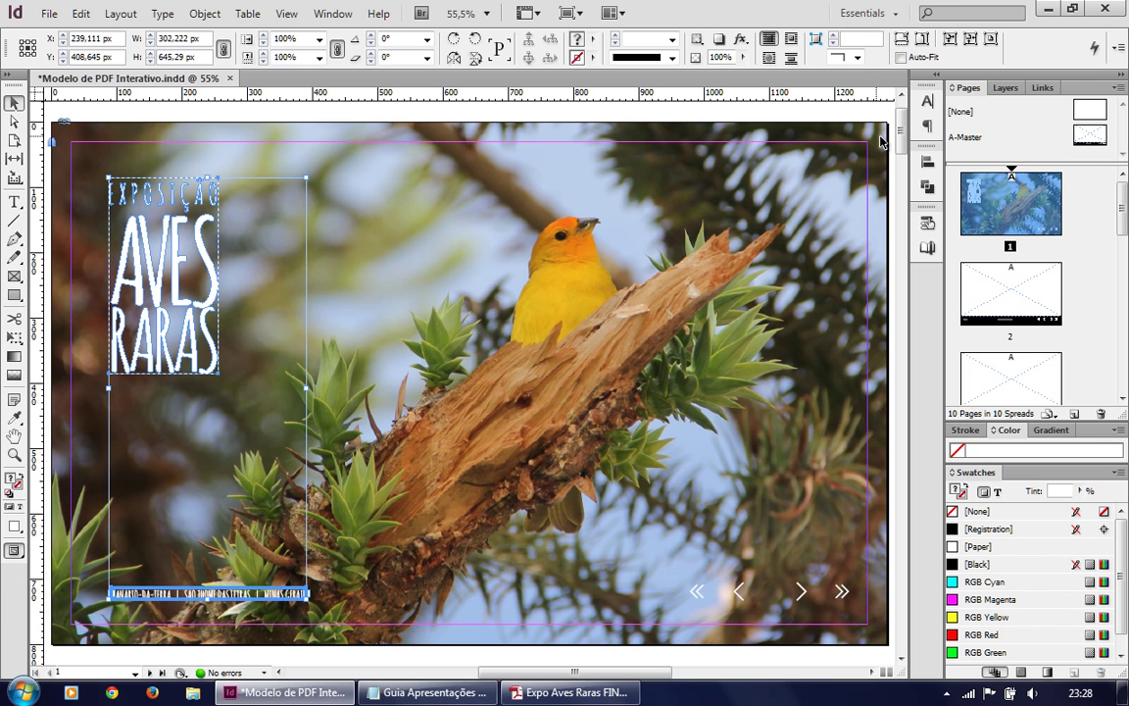
{"action": "left_click", "coordinate": [928, 165]}
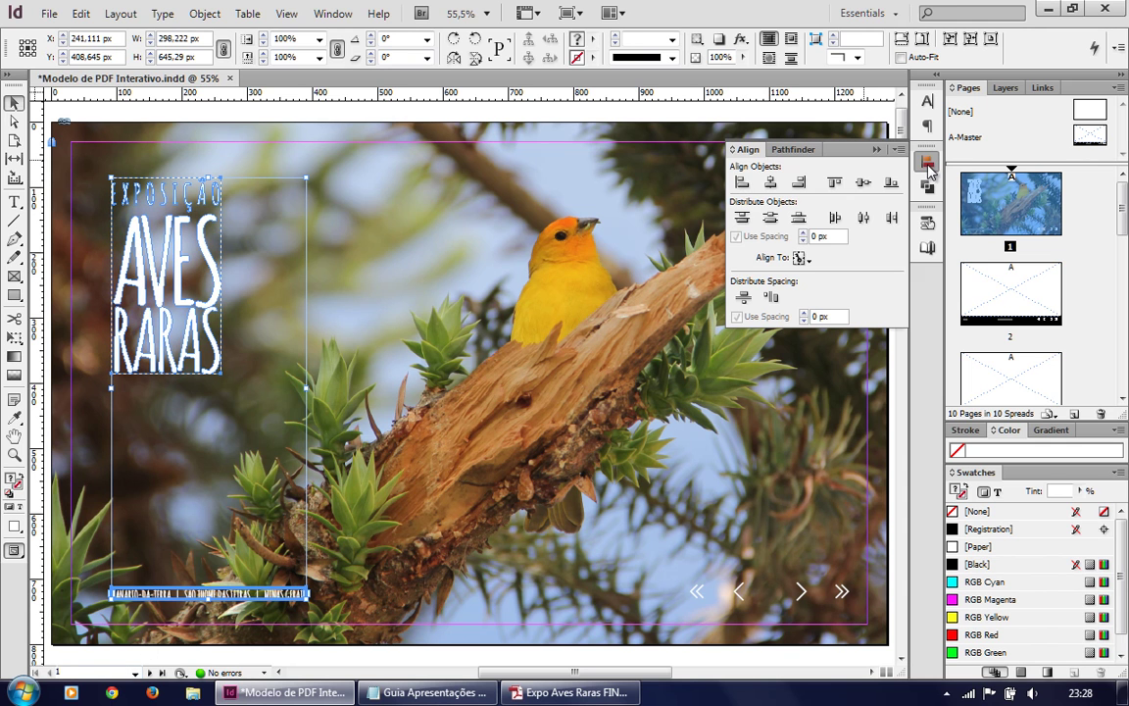
{"action": "left_click", "coordinate": [272, 246]}
{"action": "left_click", "coordinate": [240, 236]}
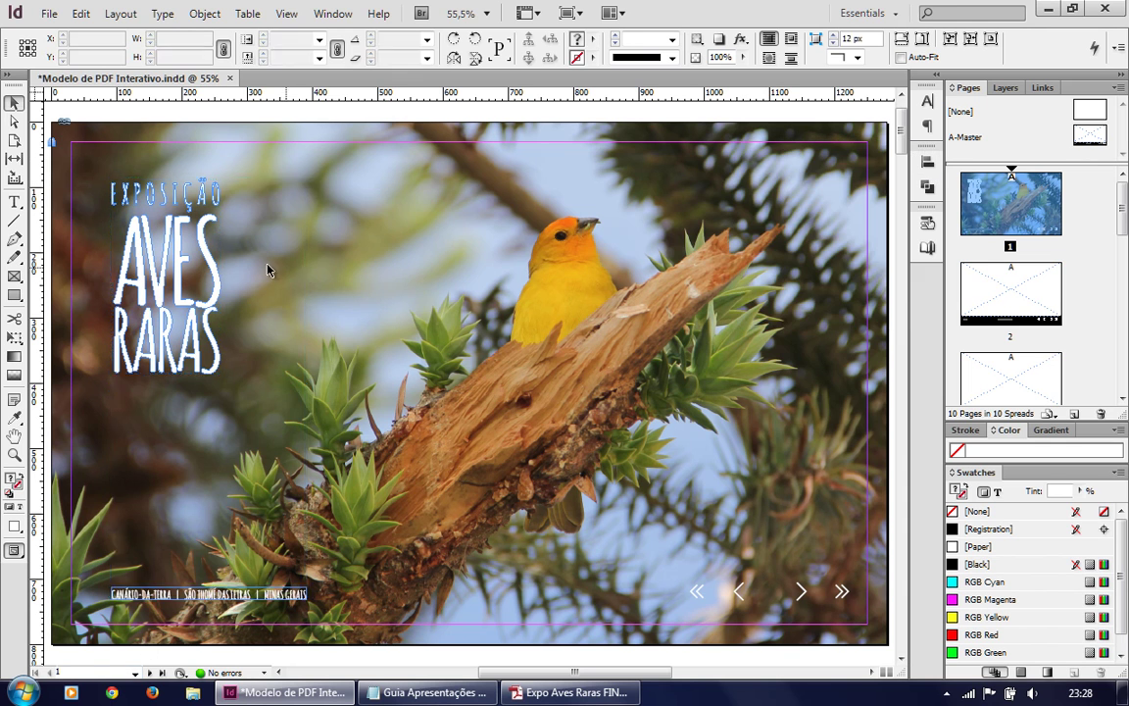
{"action": "left_click", "coordinate": [209, 253]}
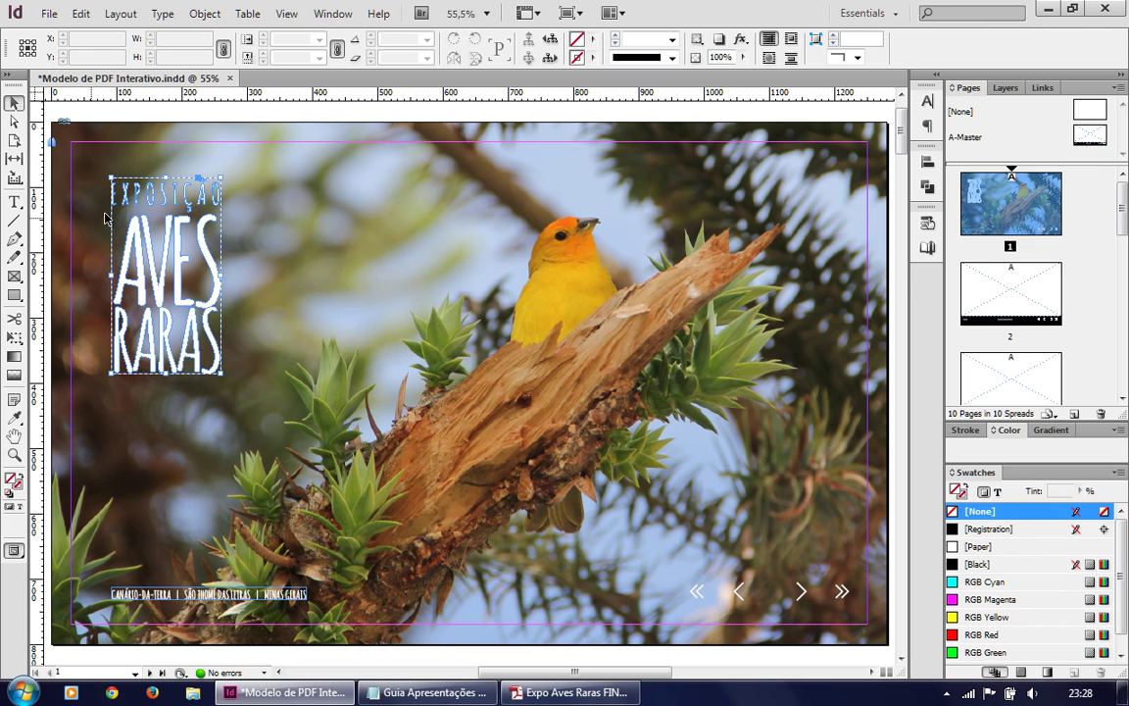
{"action": "left_click", "coordinate": [294, 307]}
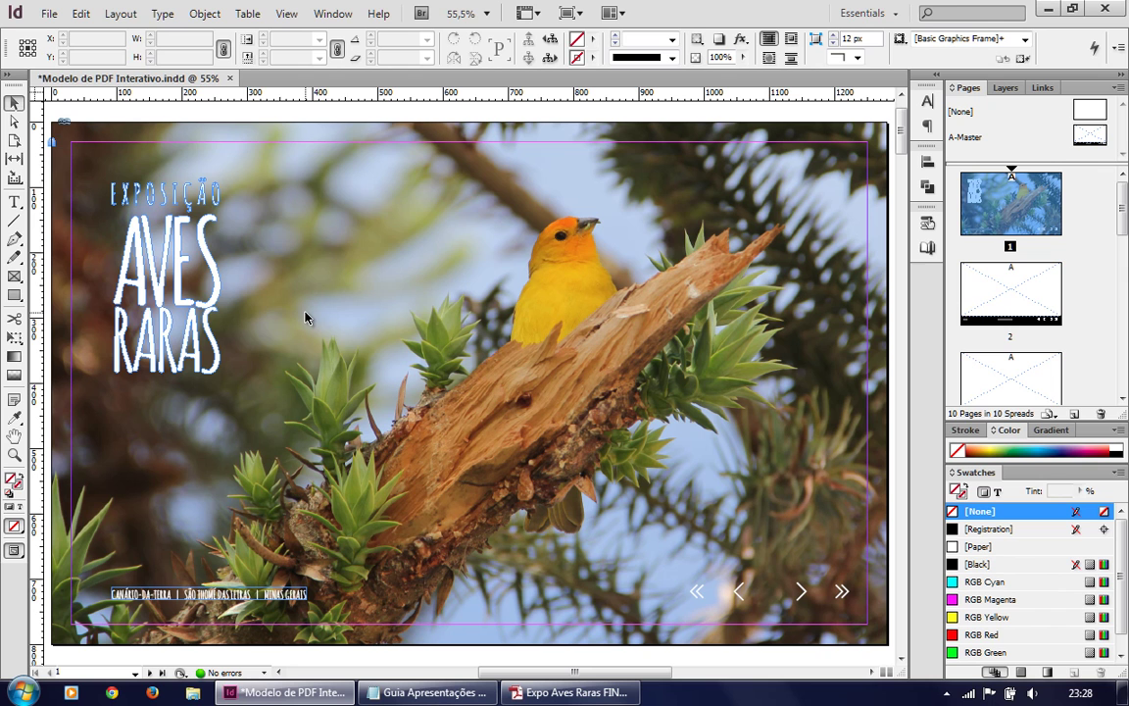